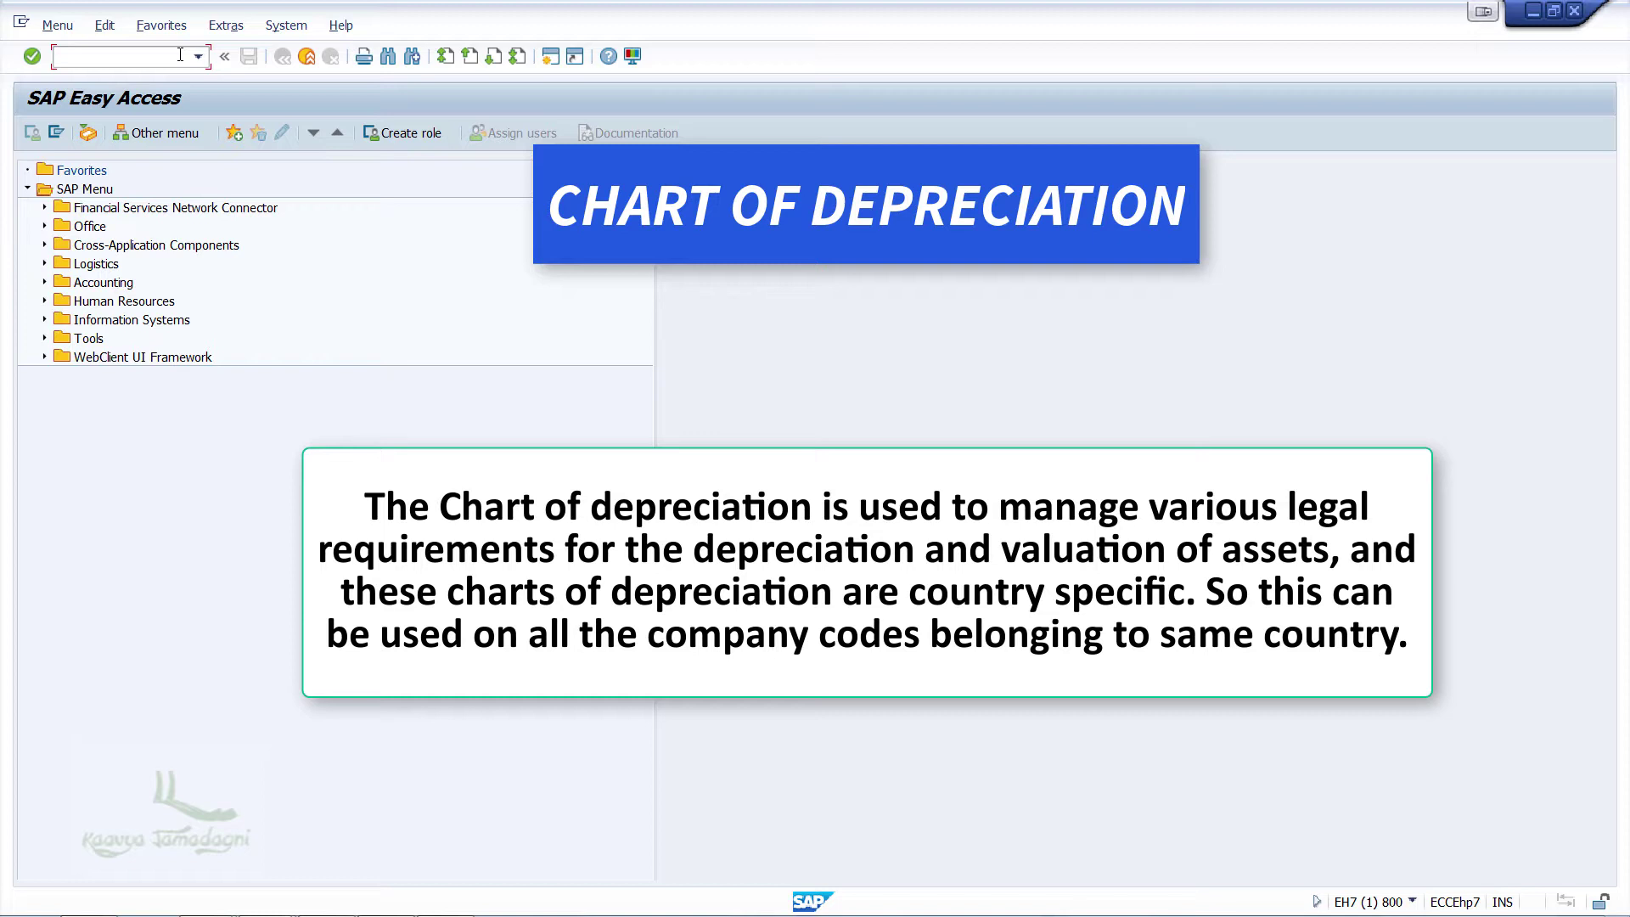
Run transaction SPRO and open the SAP Reference IMG
click(180, 54)
text(spro)
key(Return)
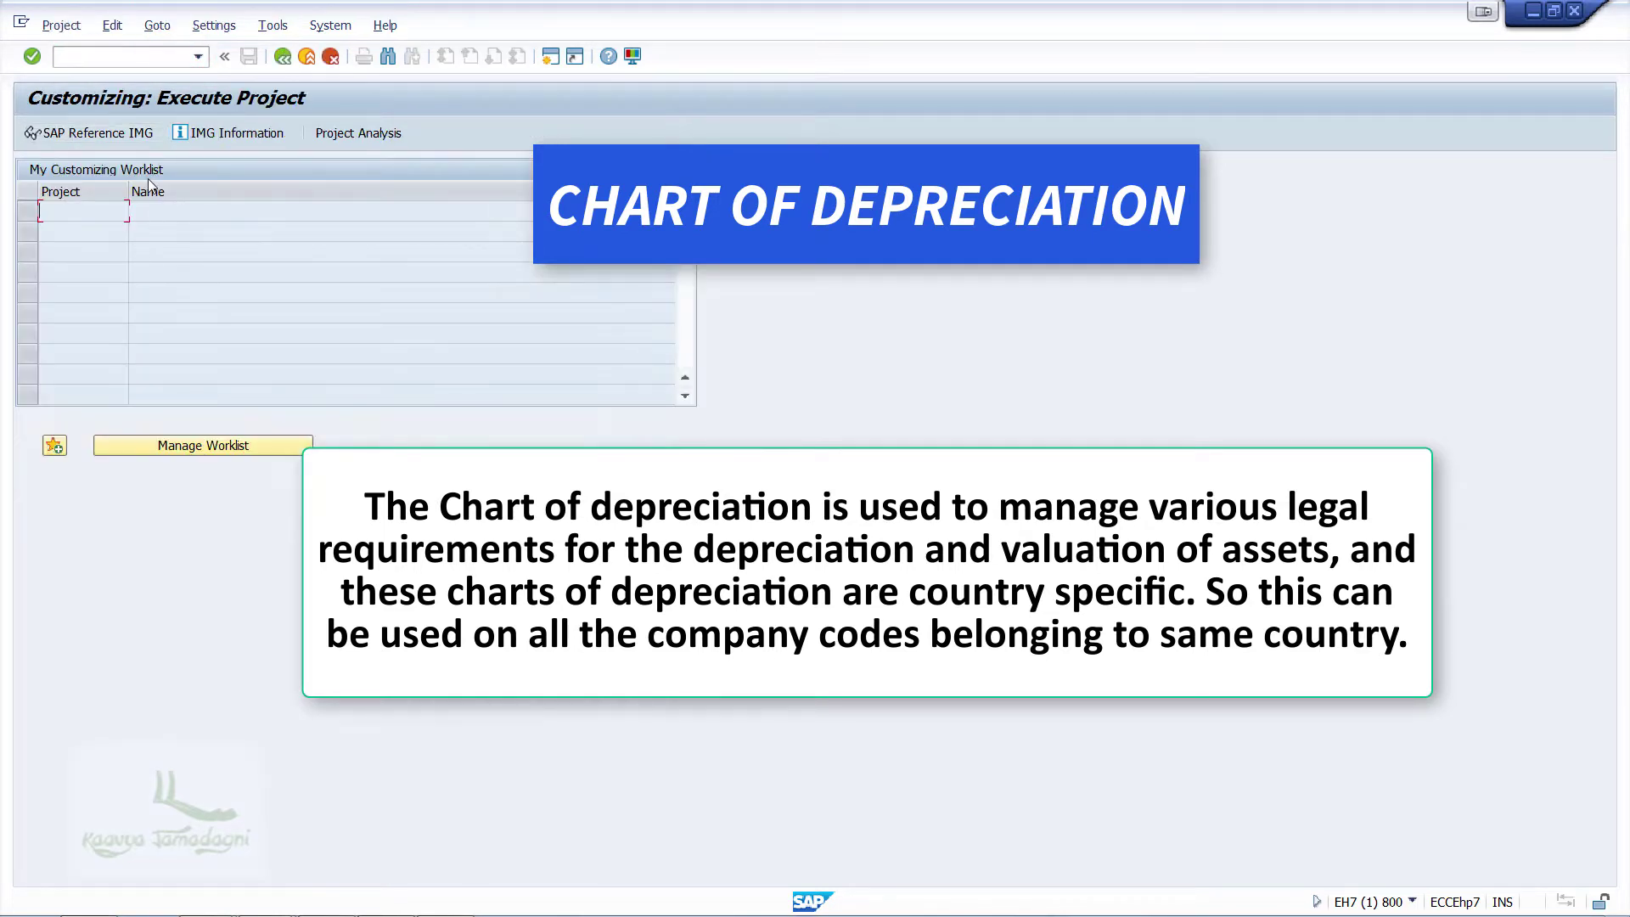
click(142, 132)
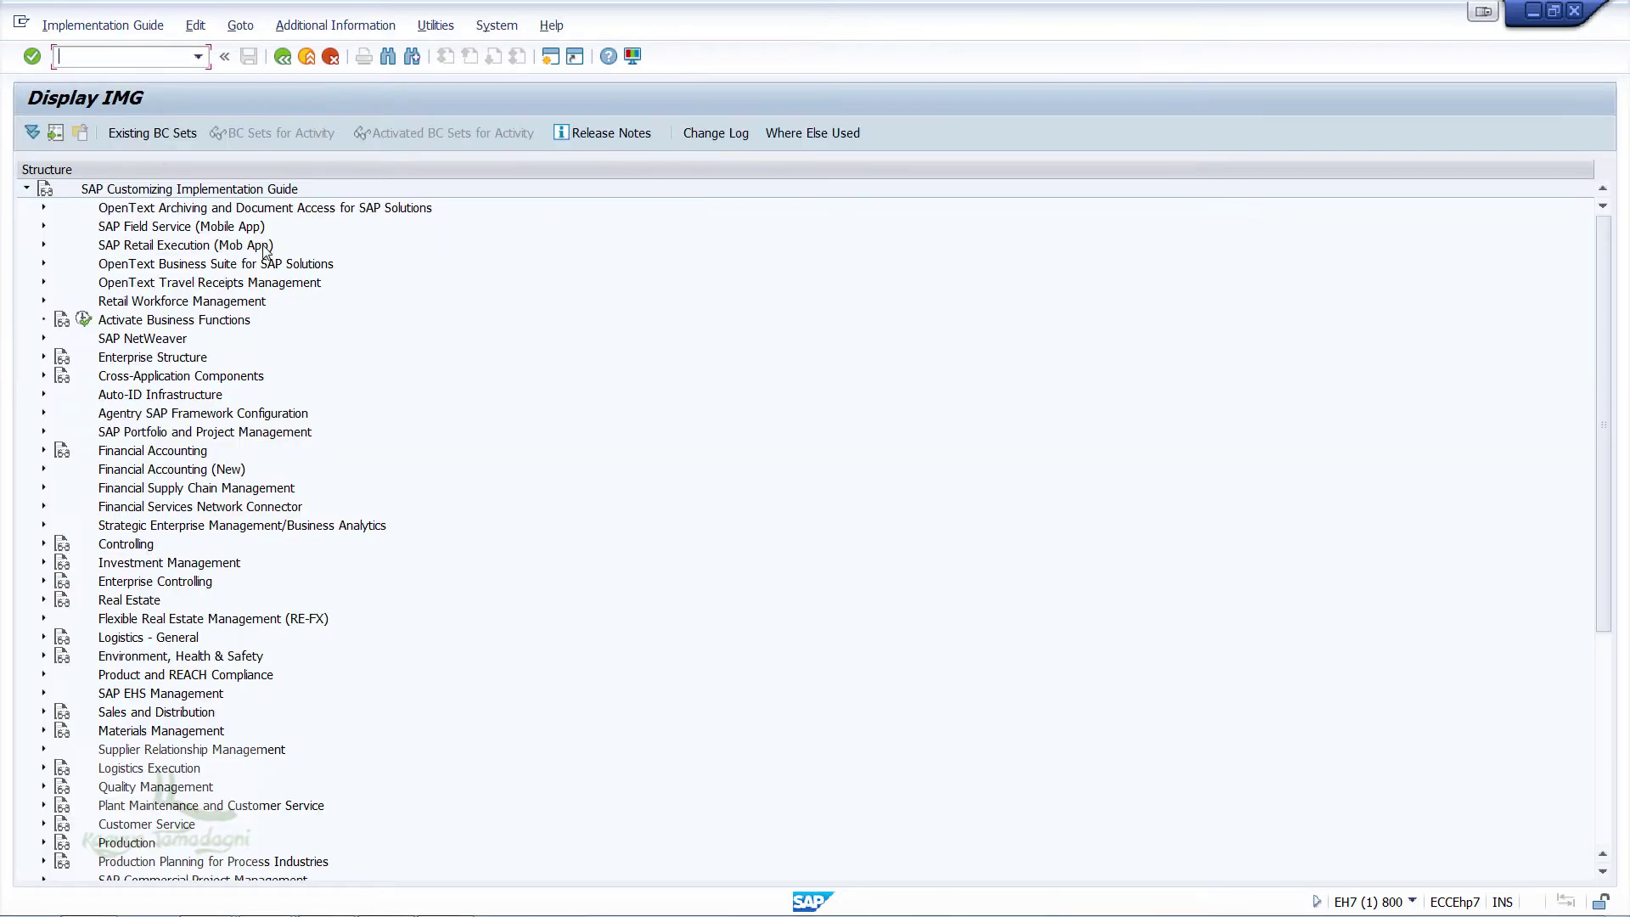
Under Financial Accounting > Asset Accounting > Organizational Structures, start Copy Reference Chart of Depreciation
click(44, 450)
click(60, 580)
click(77, 618)
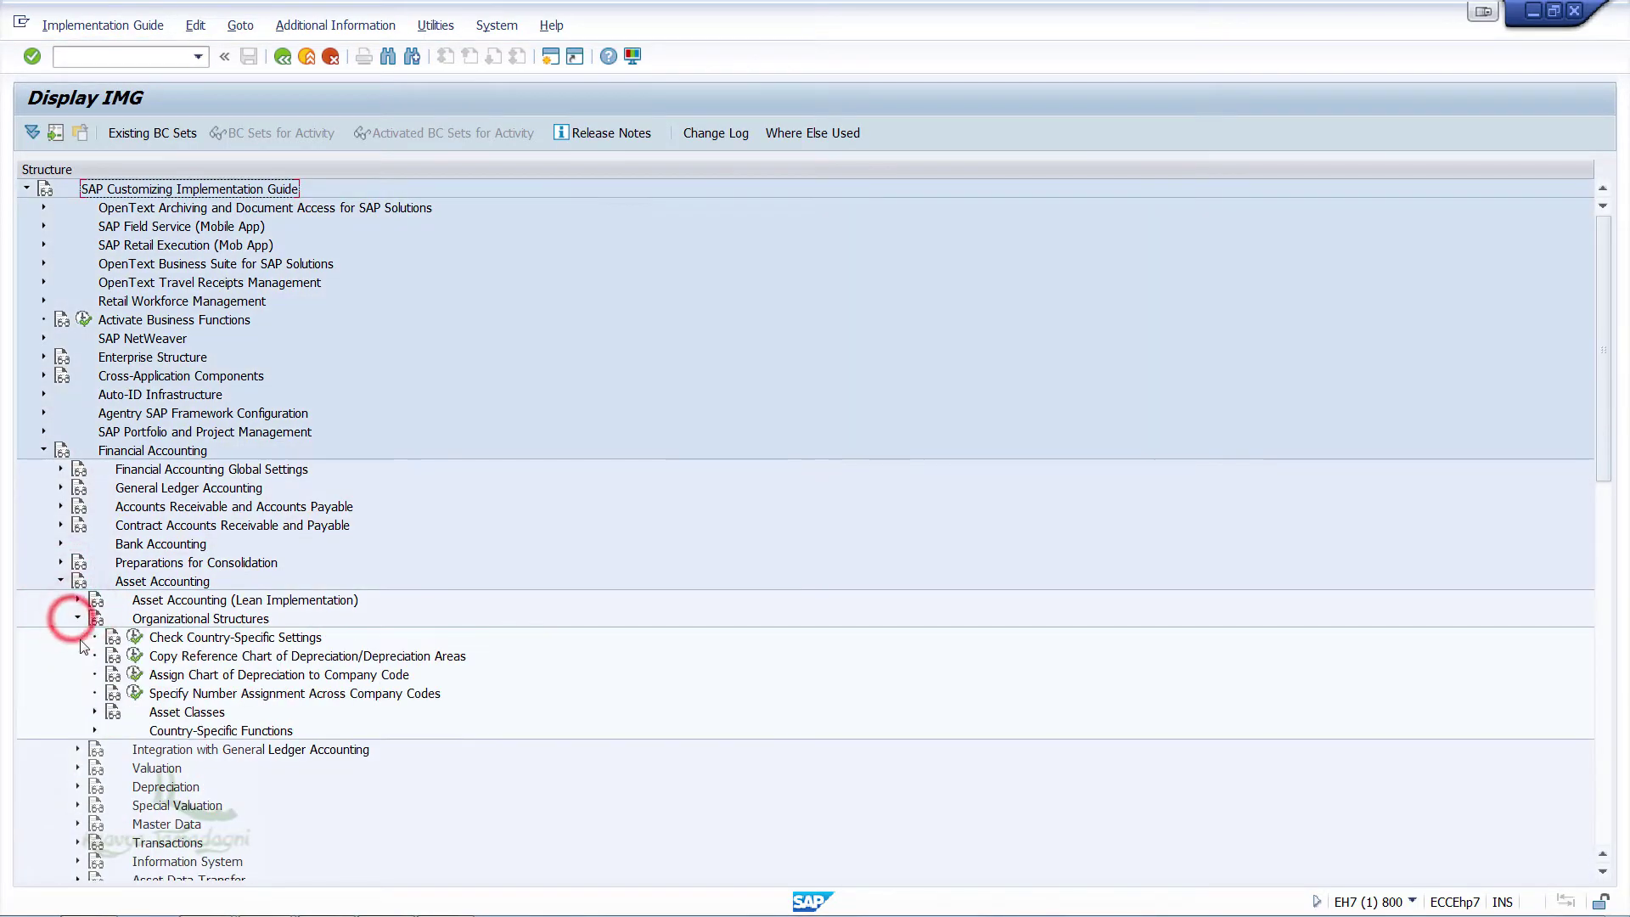
click(133, 659)
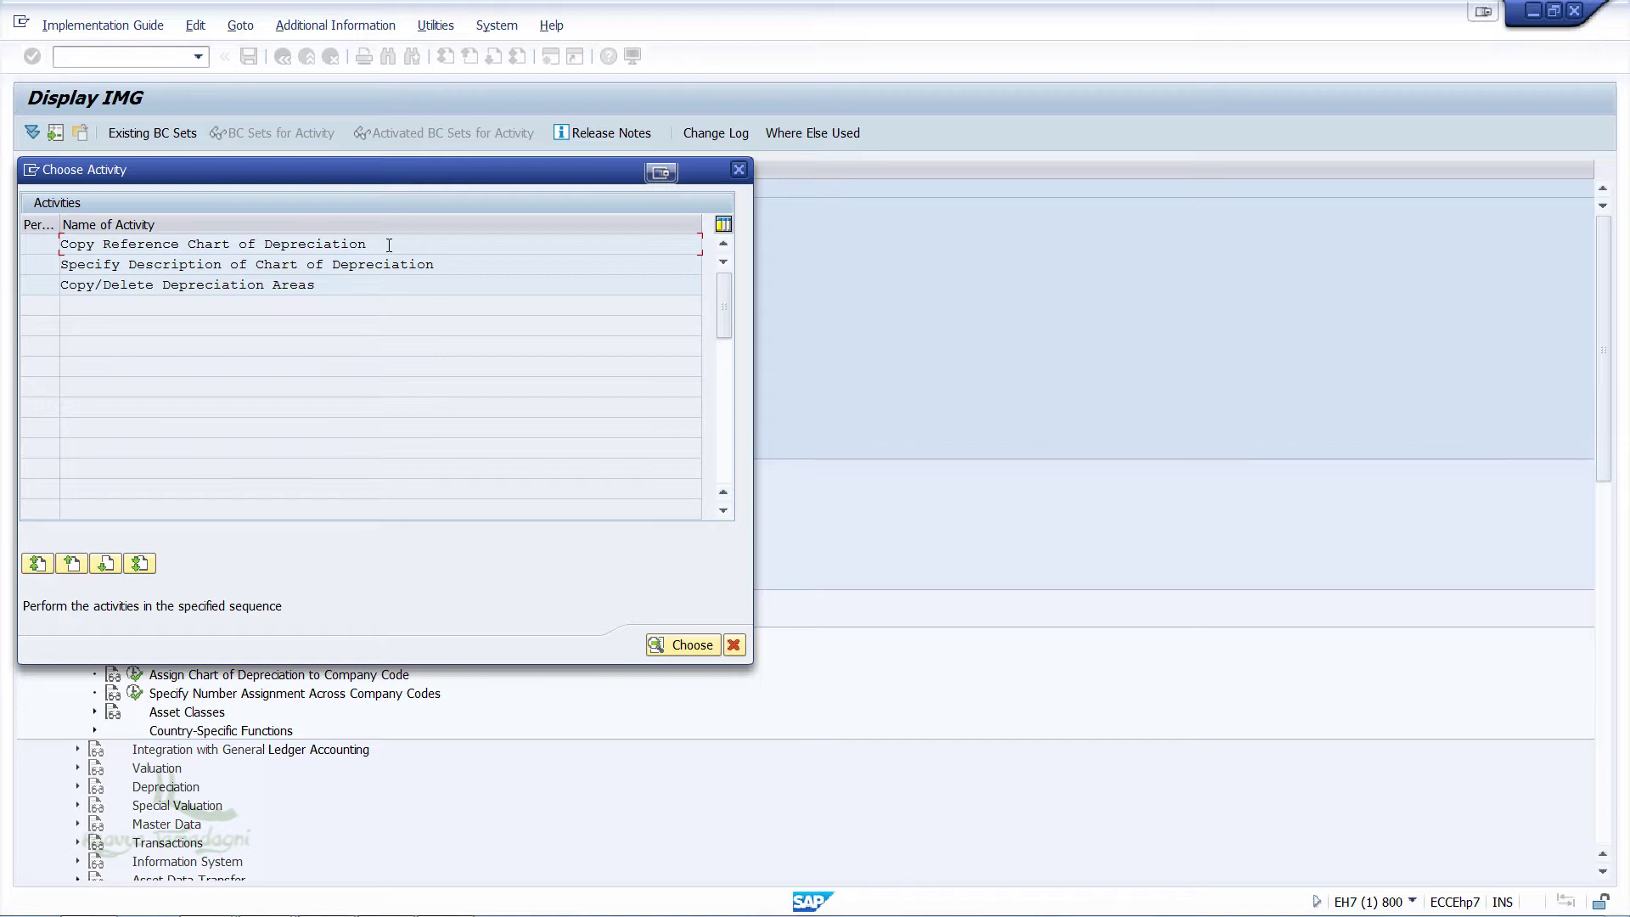
double_click(389, 244)
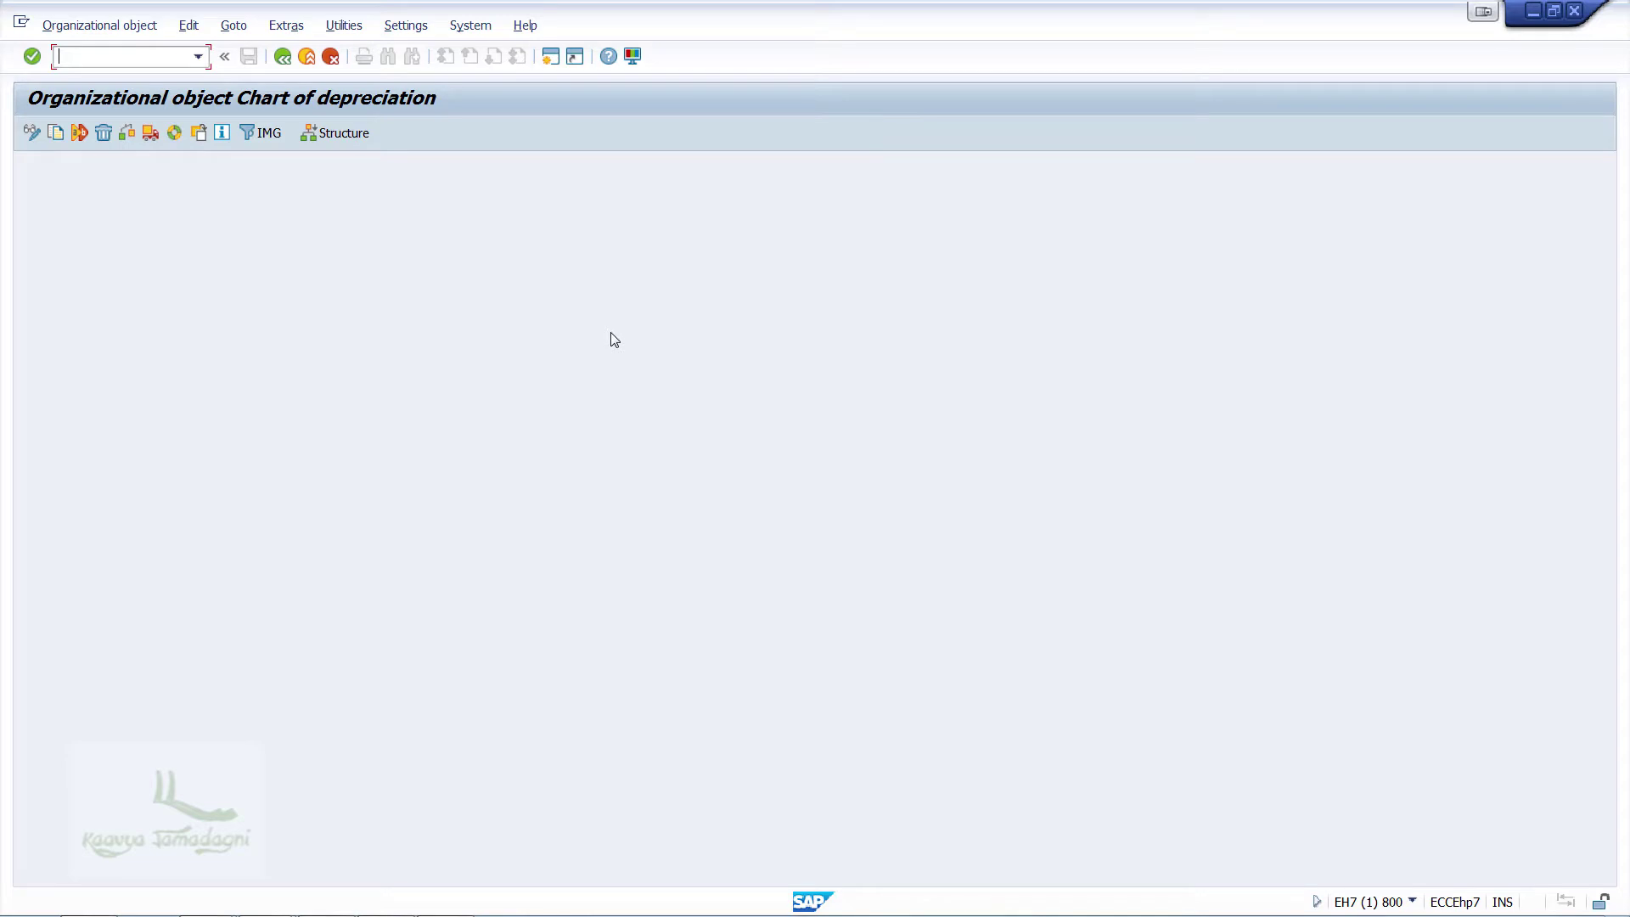
Choose Copy org. object with source chart 1IN and target chart ABCC
click(61, 139)
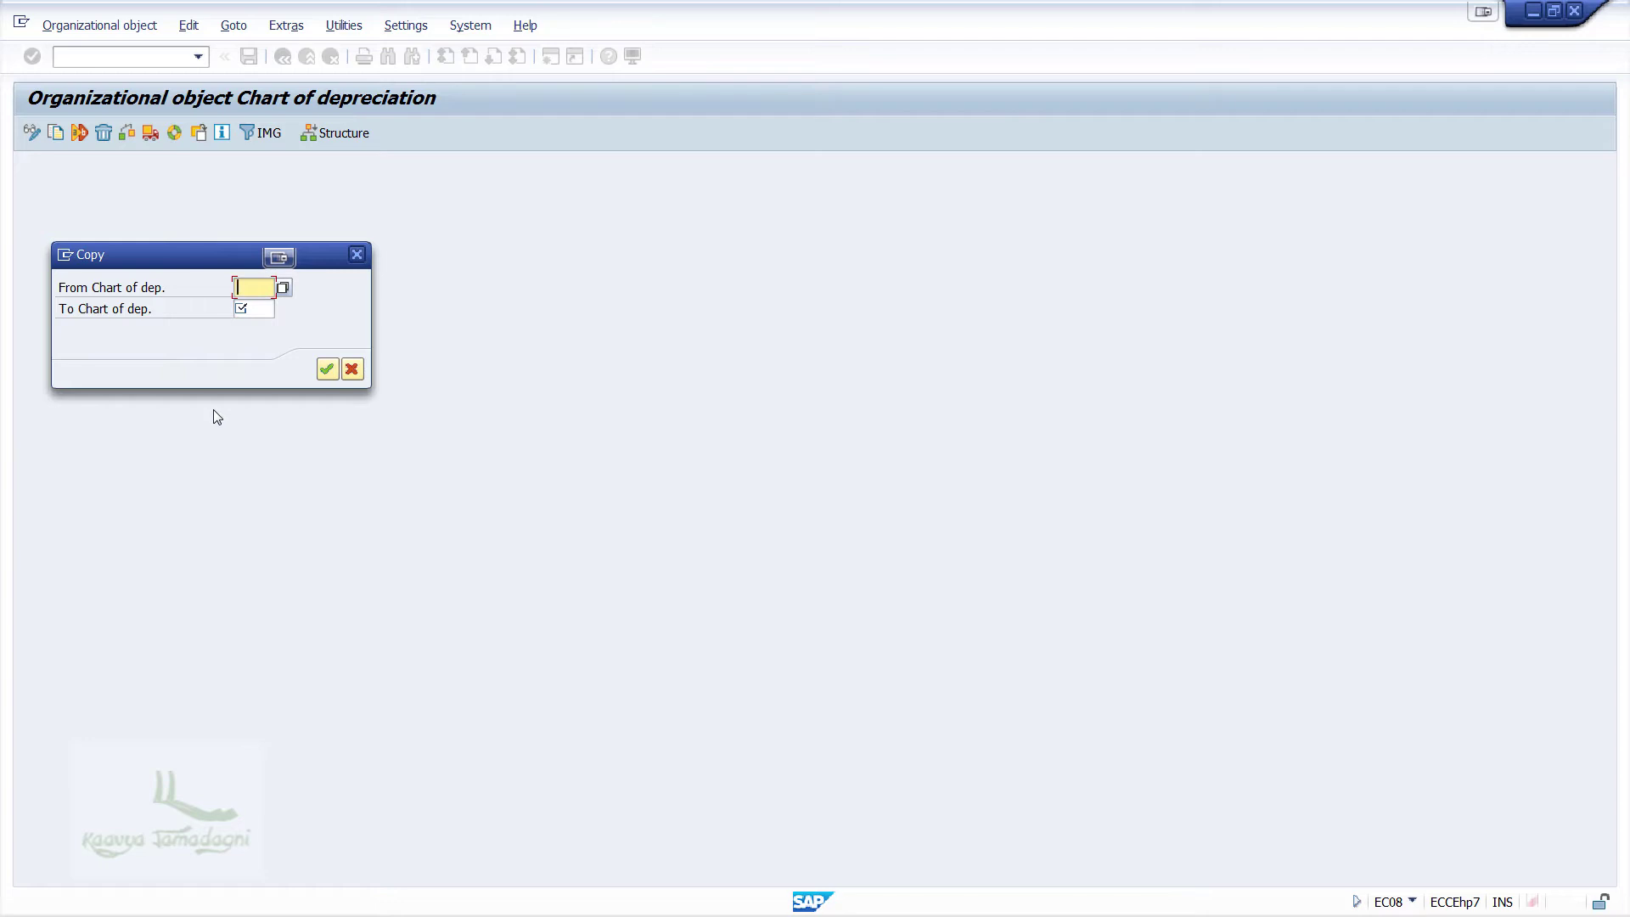
click(247, 289)
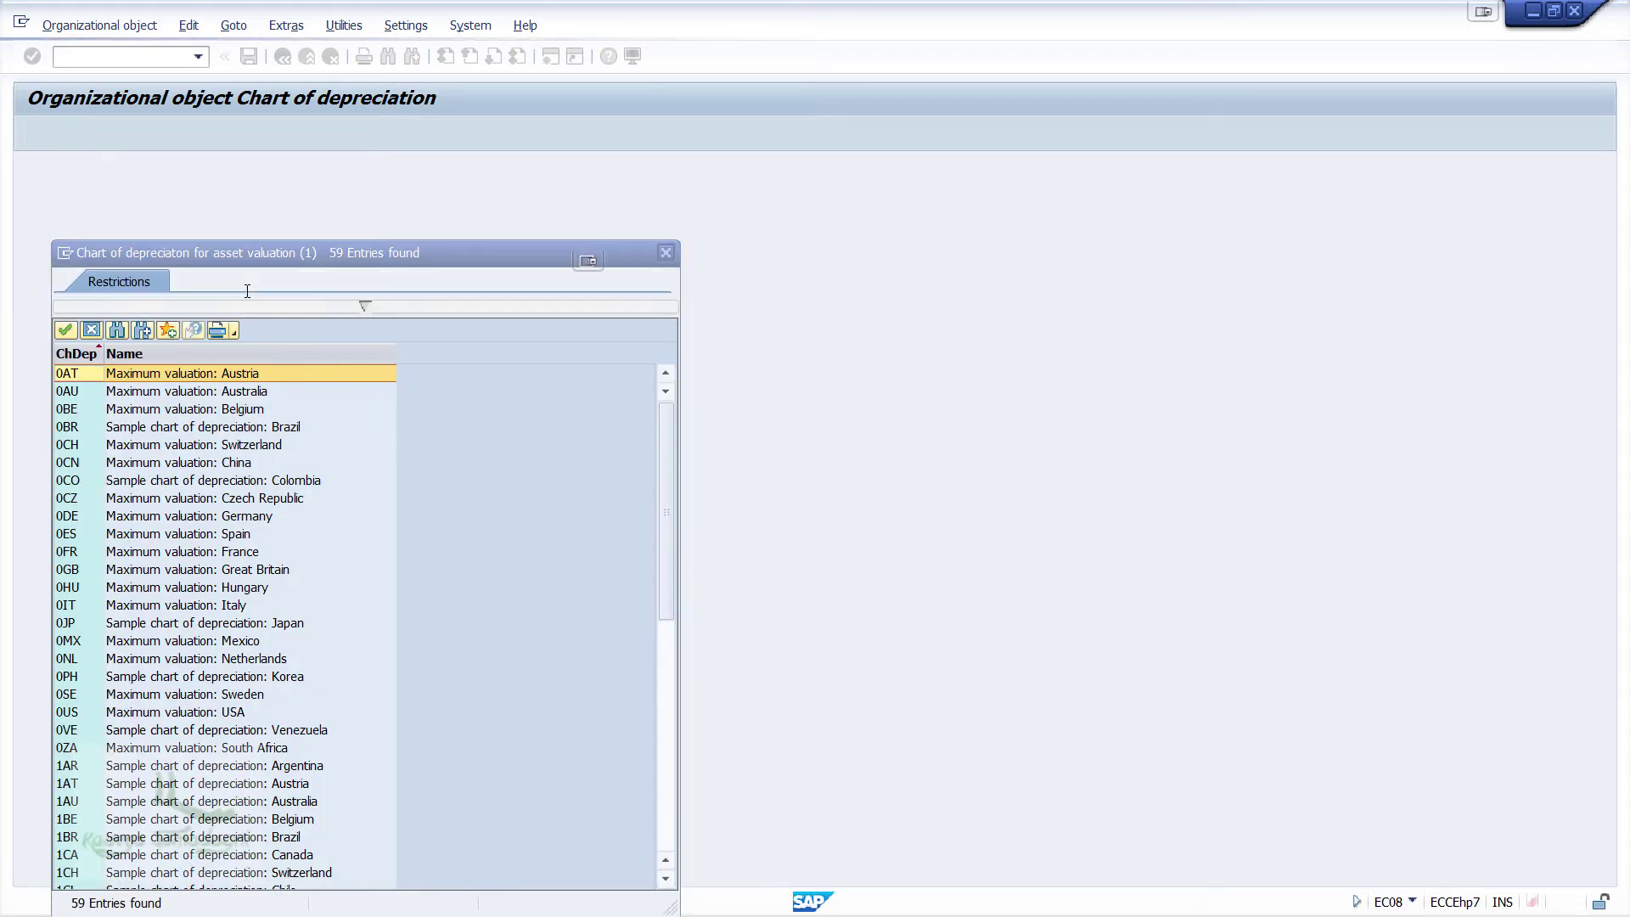
click(140, 664)
click(140, 662)
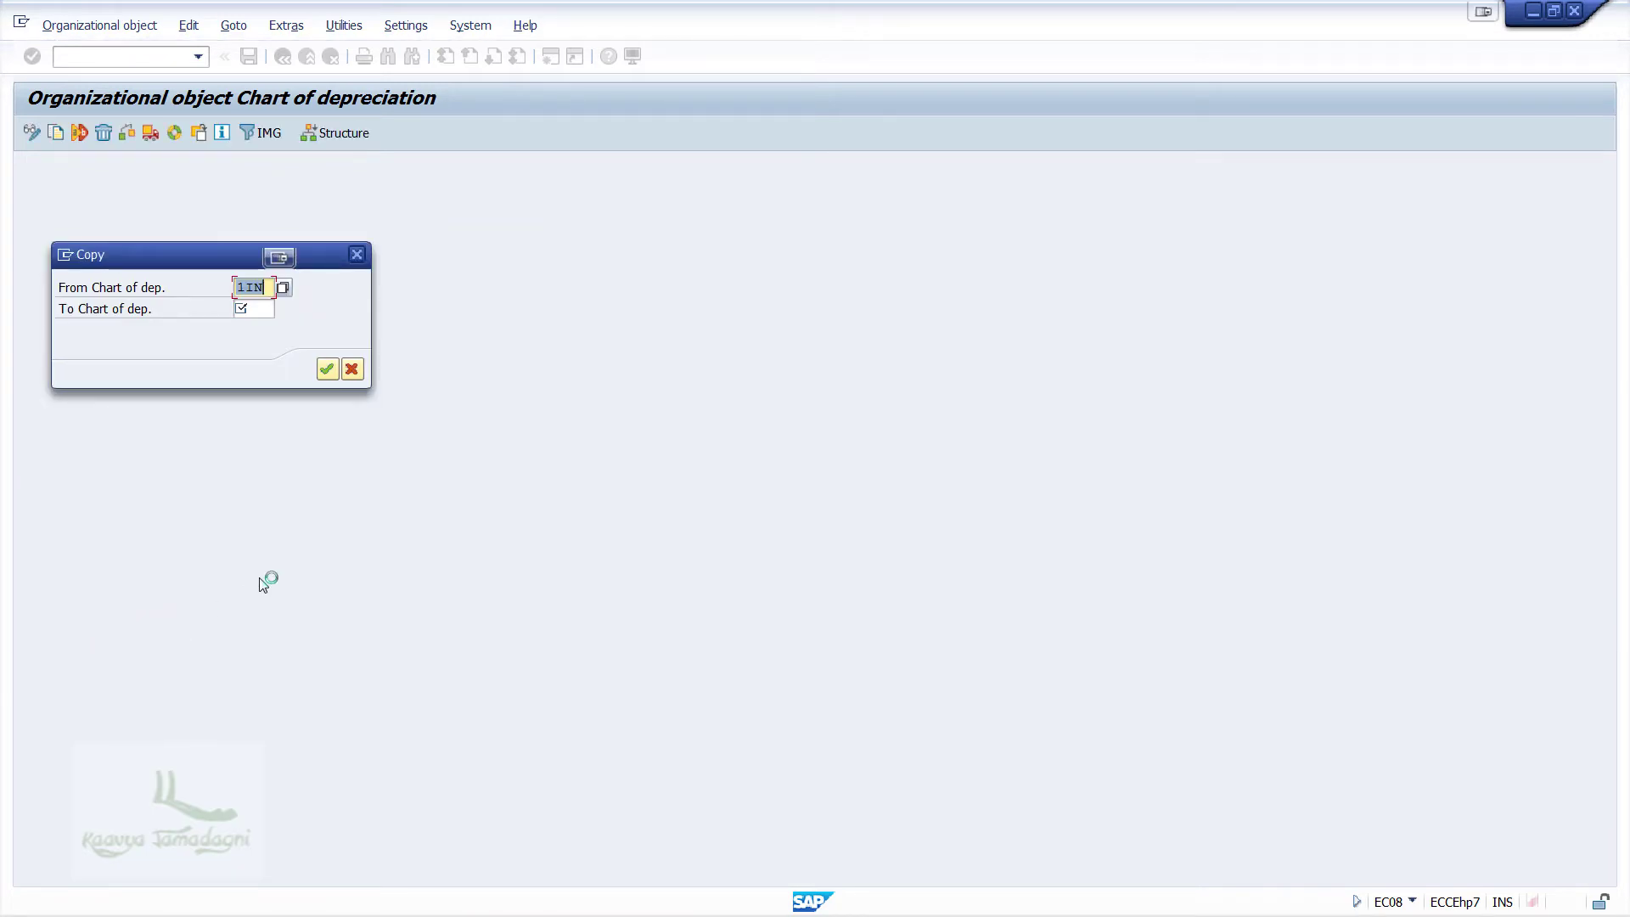
key(Tab)
text(ABCC)
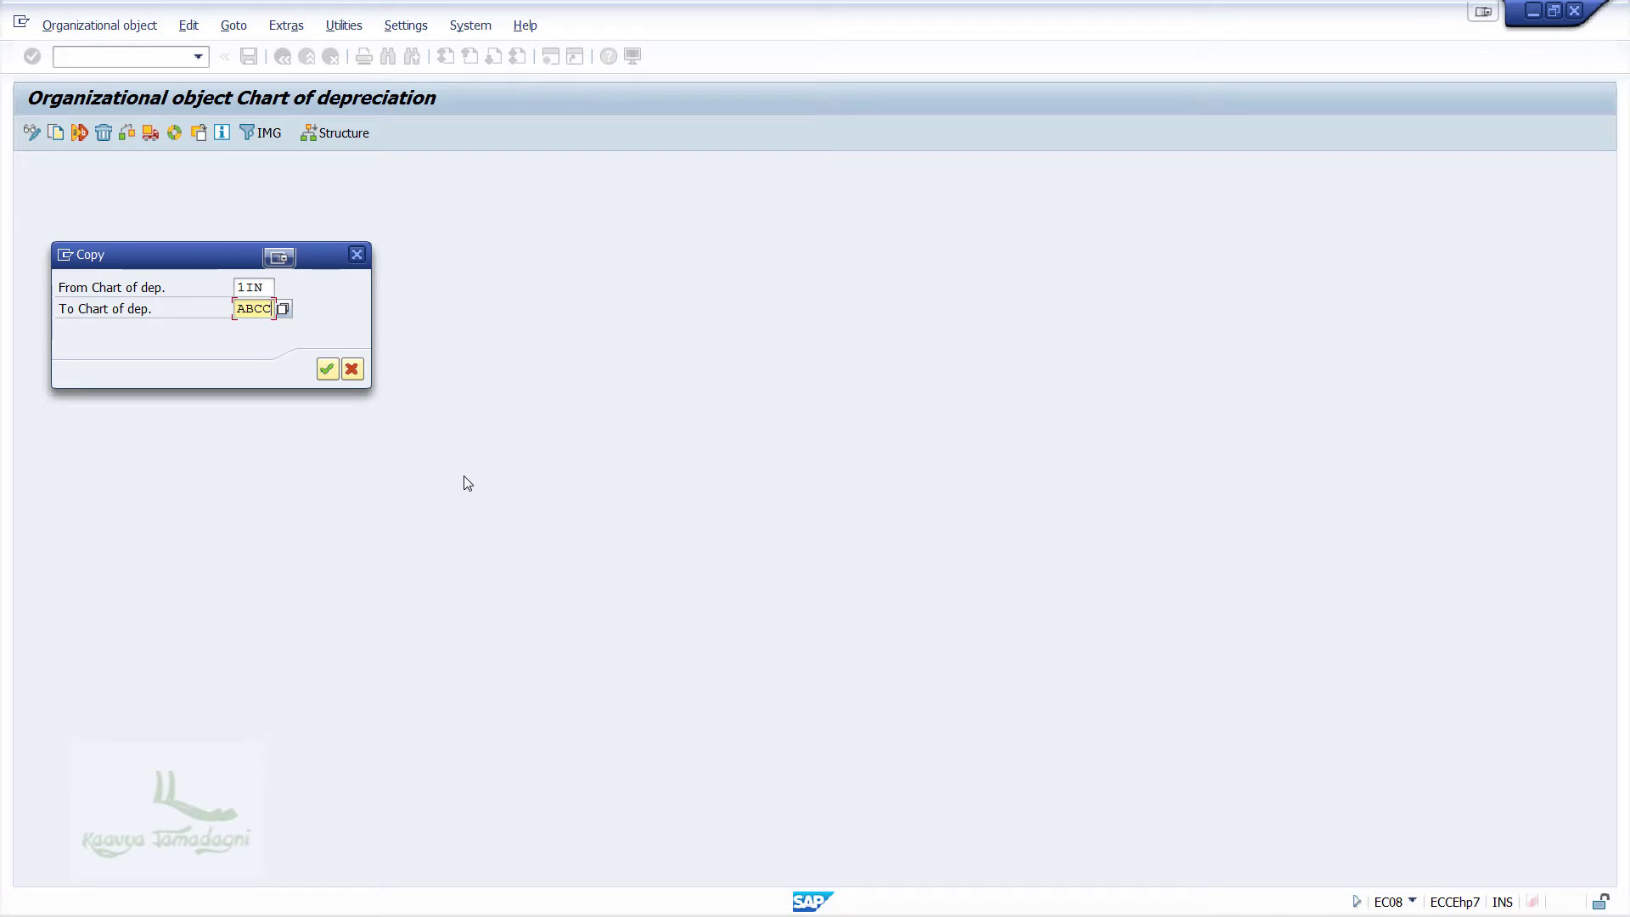
Confirm copying 1IN to ABCC, transporting number ranges under a customizing request
click(328, 370)
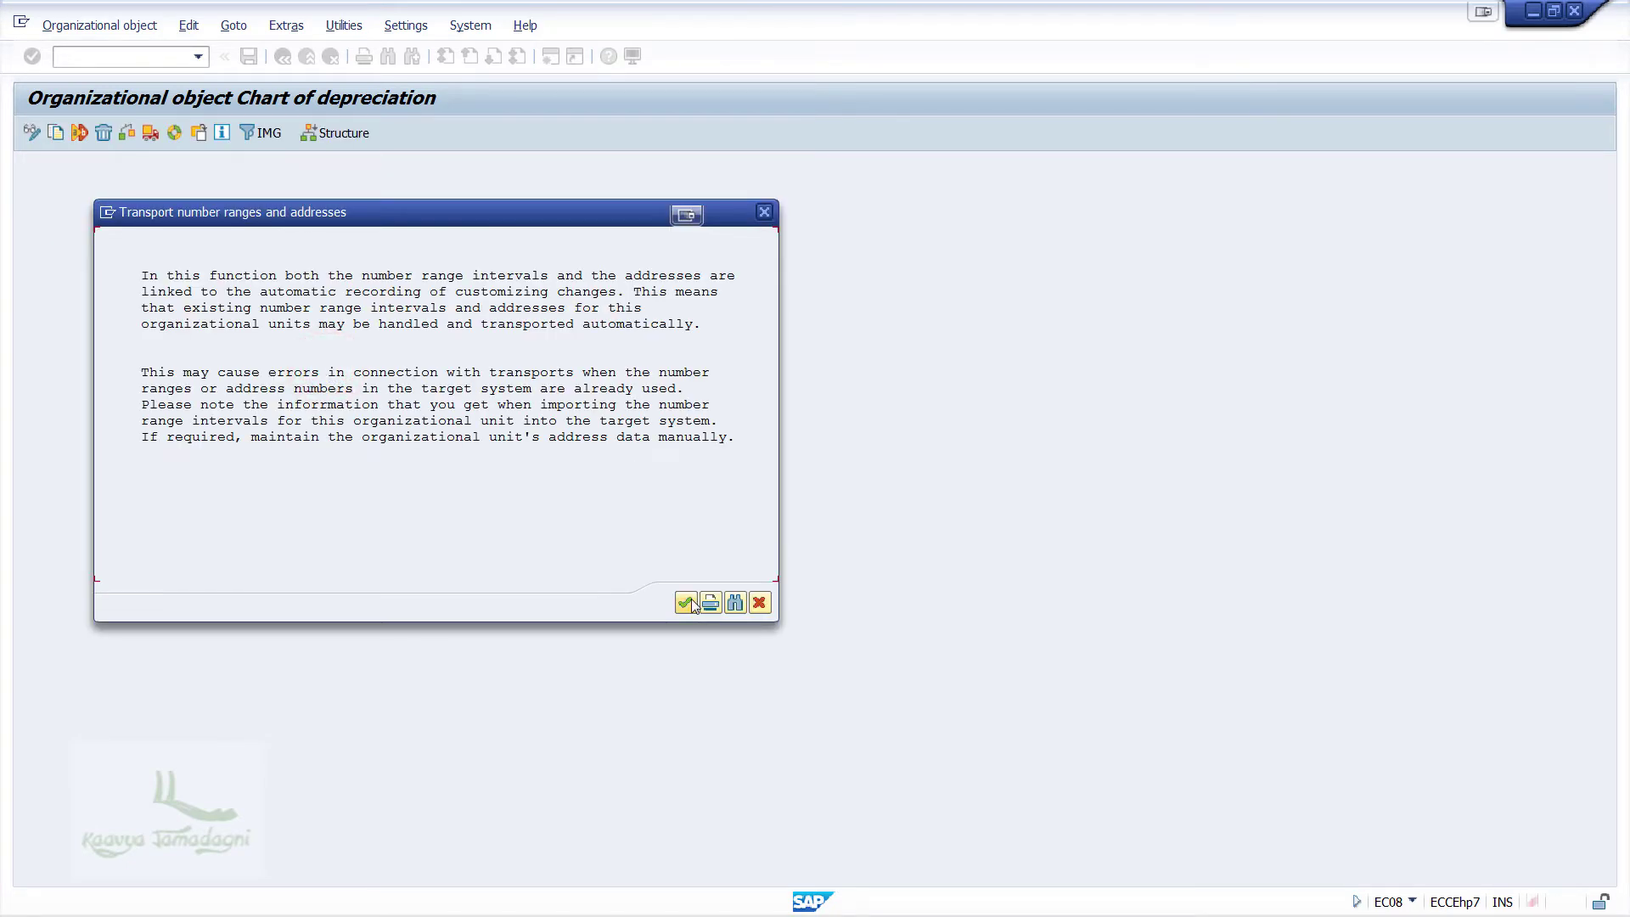
click(690, 602)
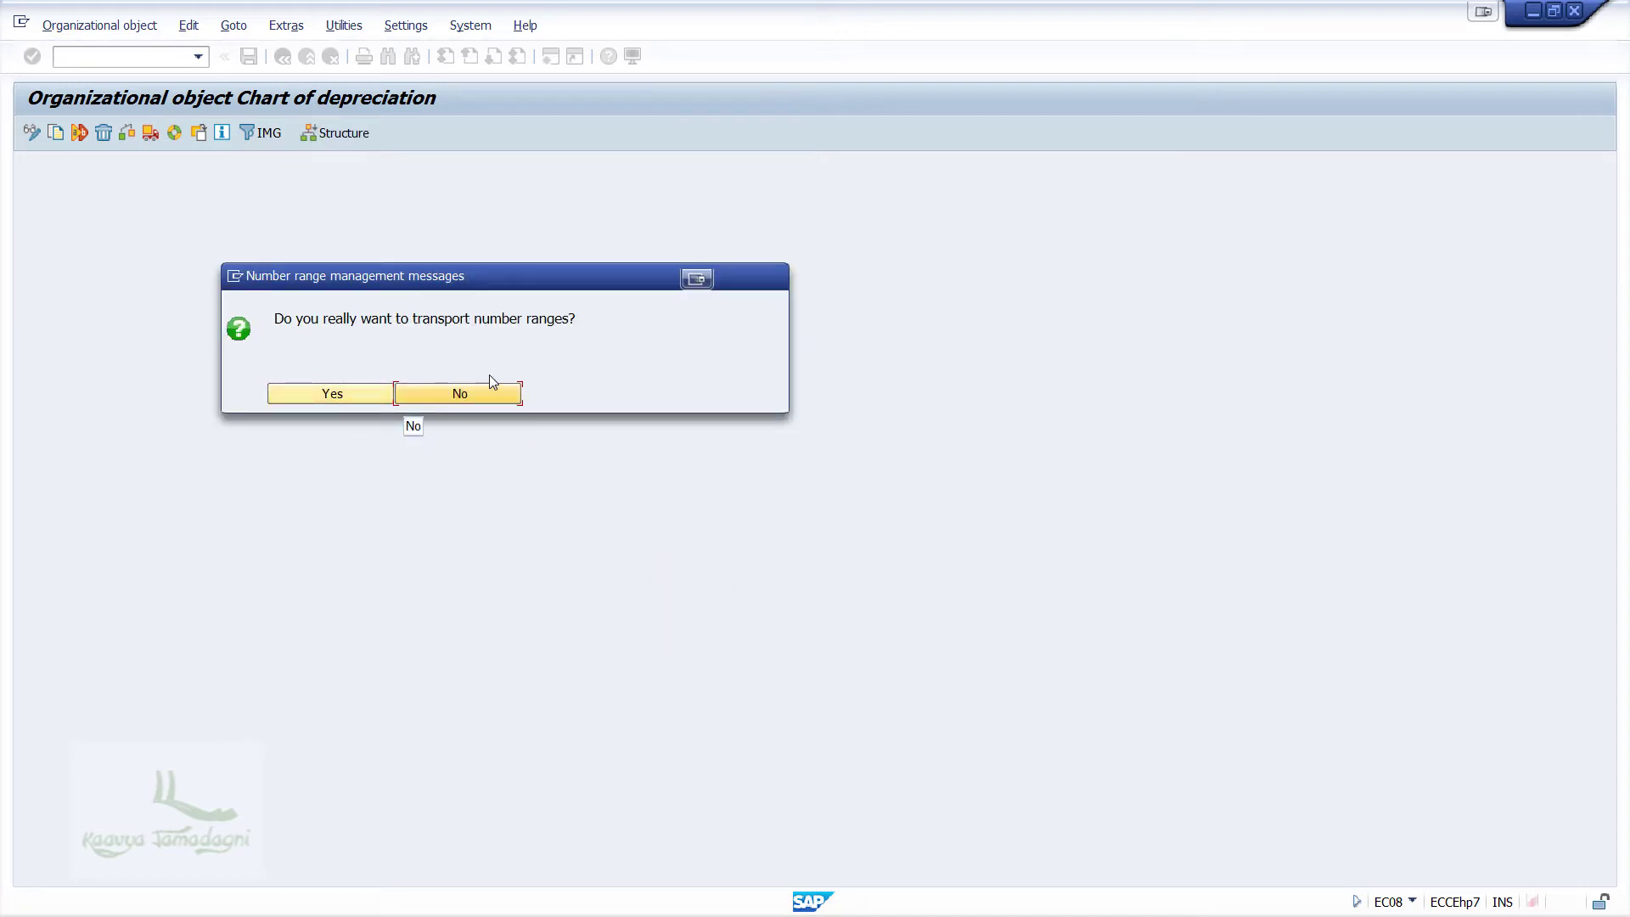
click(359, 394)
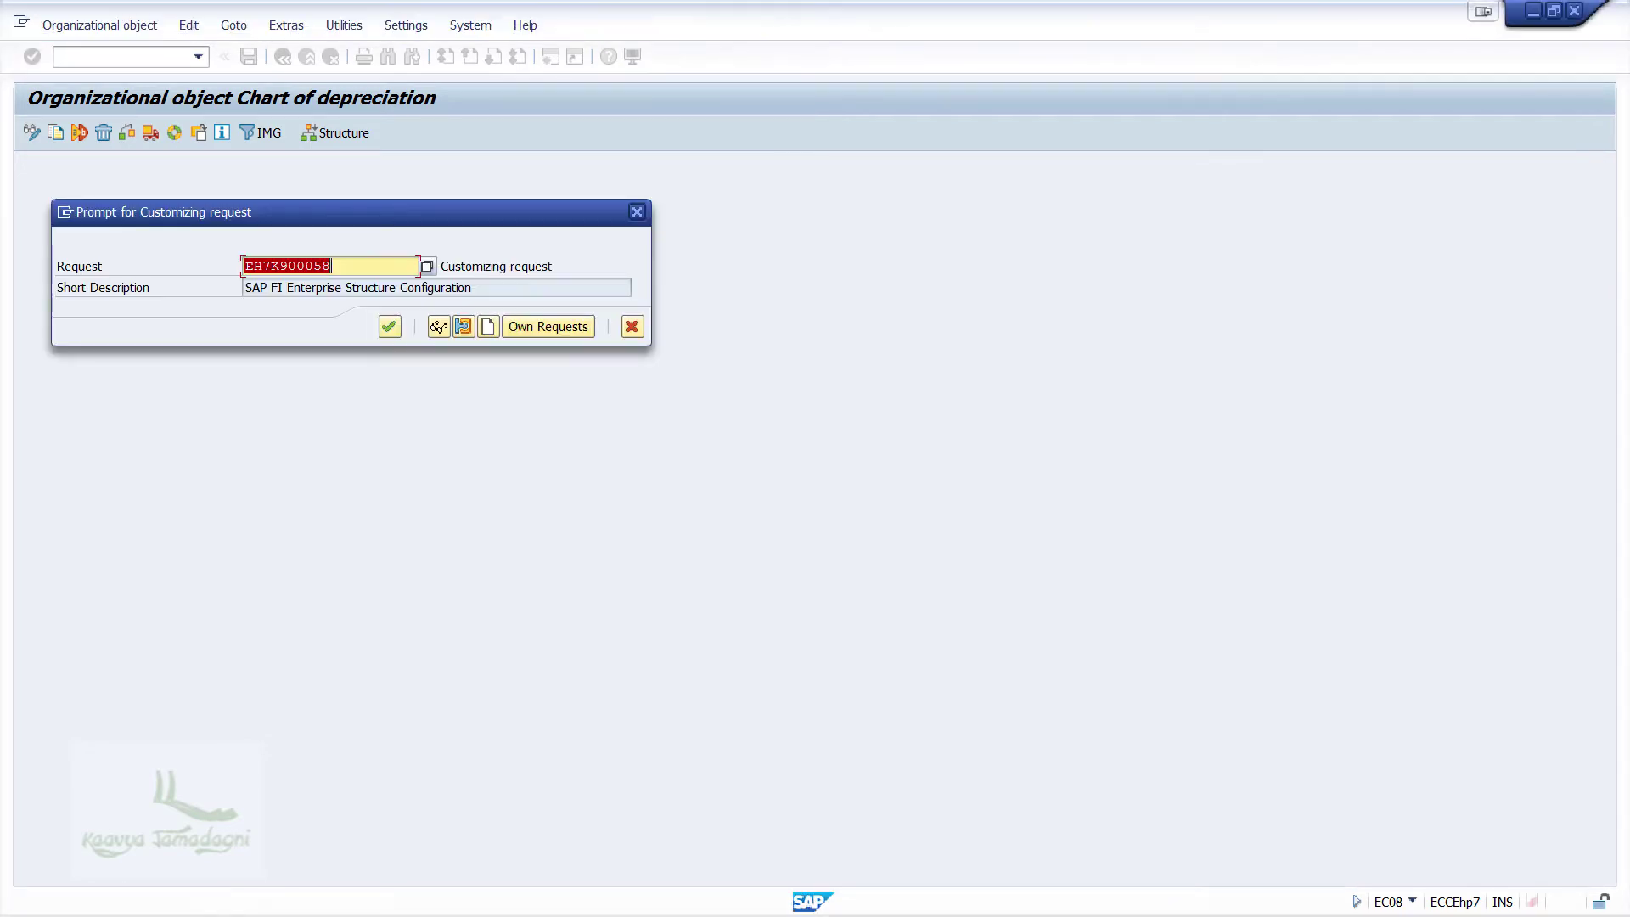
click(388, 327)
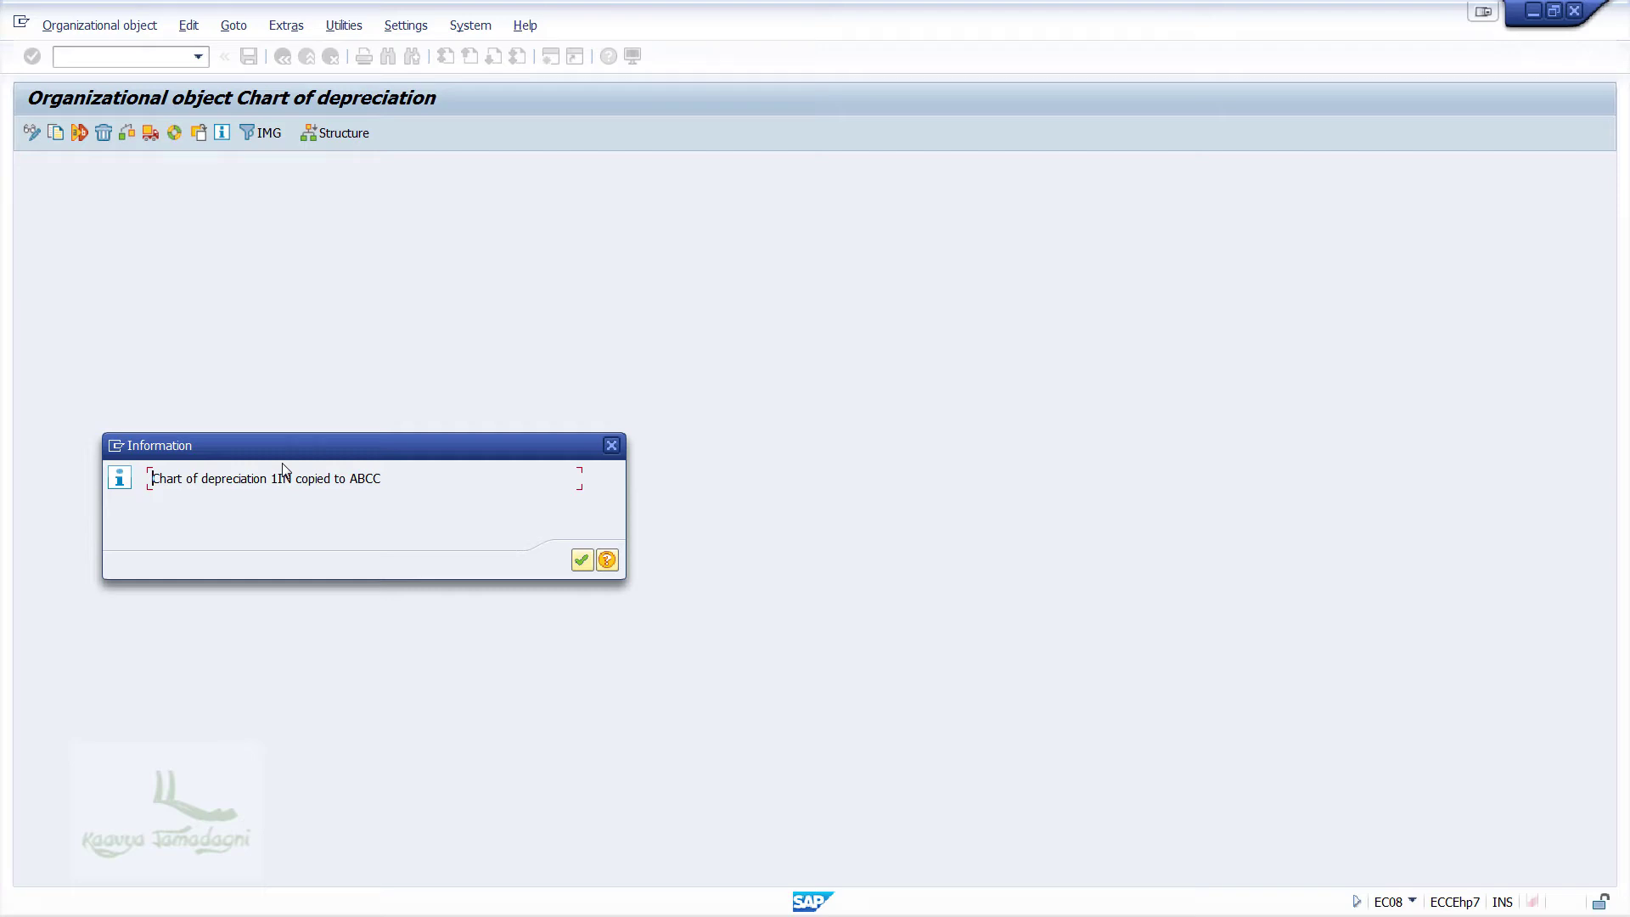
Dismiss the copy message and return to the Choose Activity list
click(584, 560)
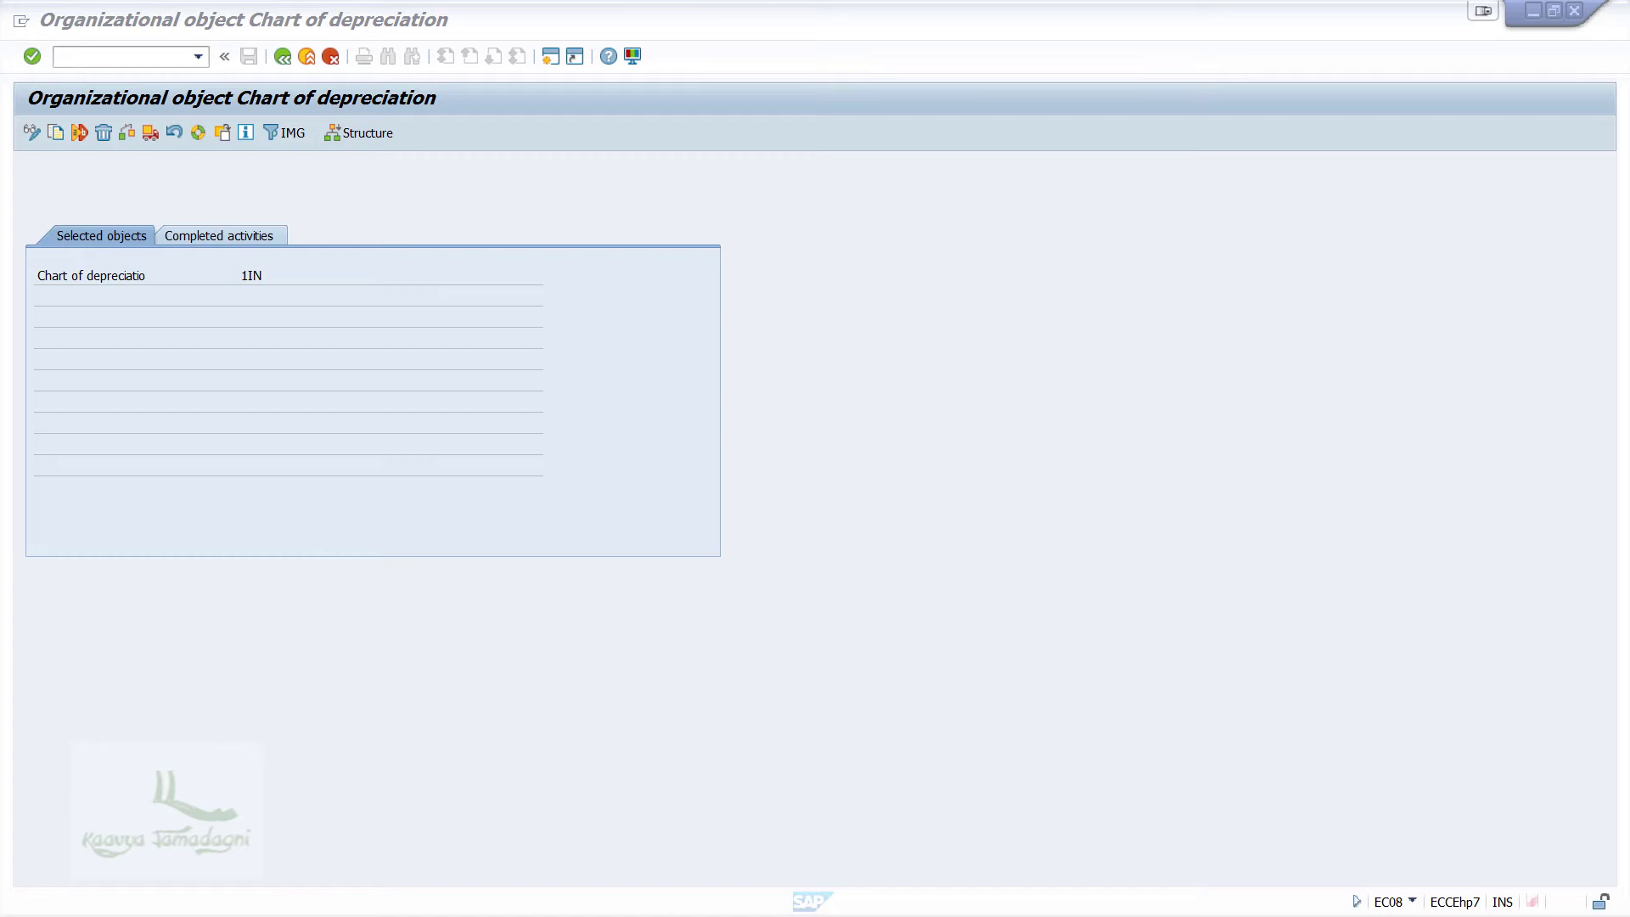
click(282, 57)
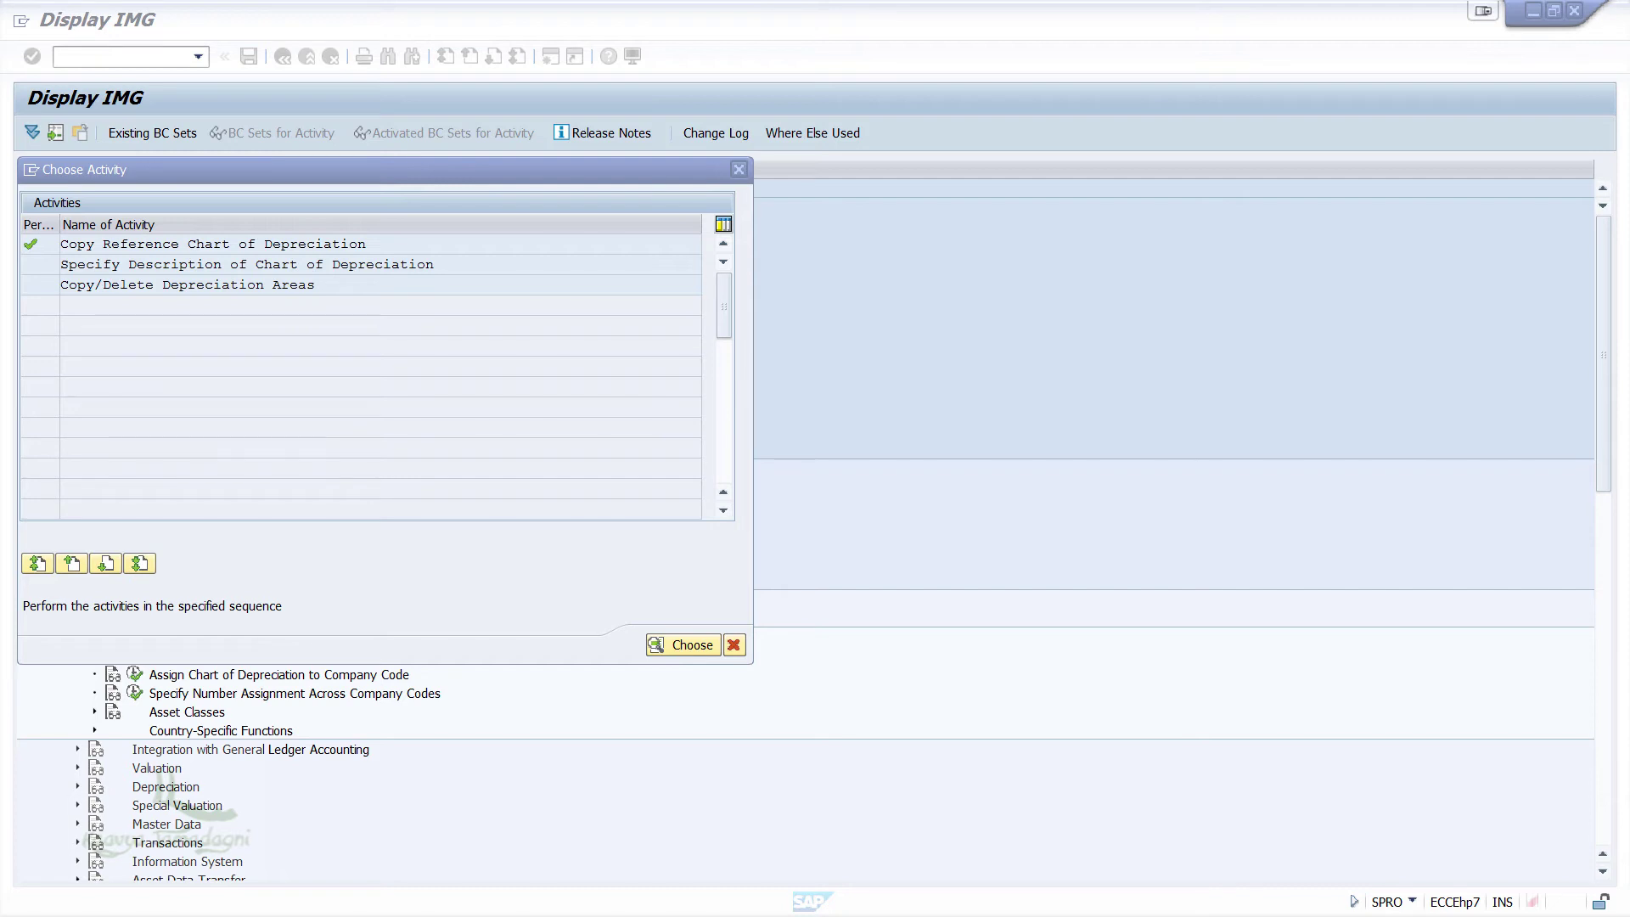
Open Copy/Delete Depreciation Areas with ABCC as the chart of depreciation
click(308, 289)
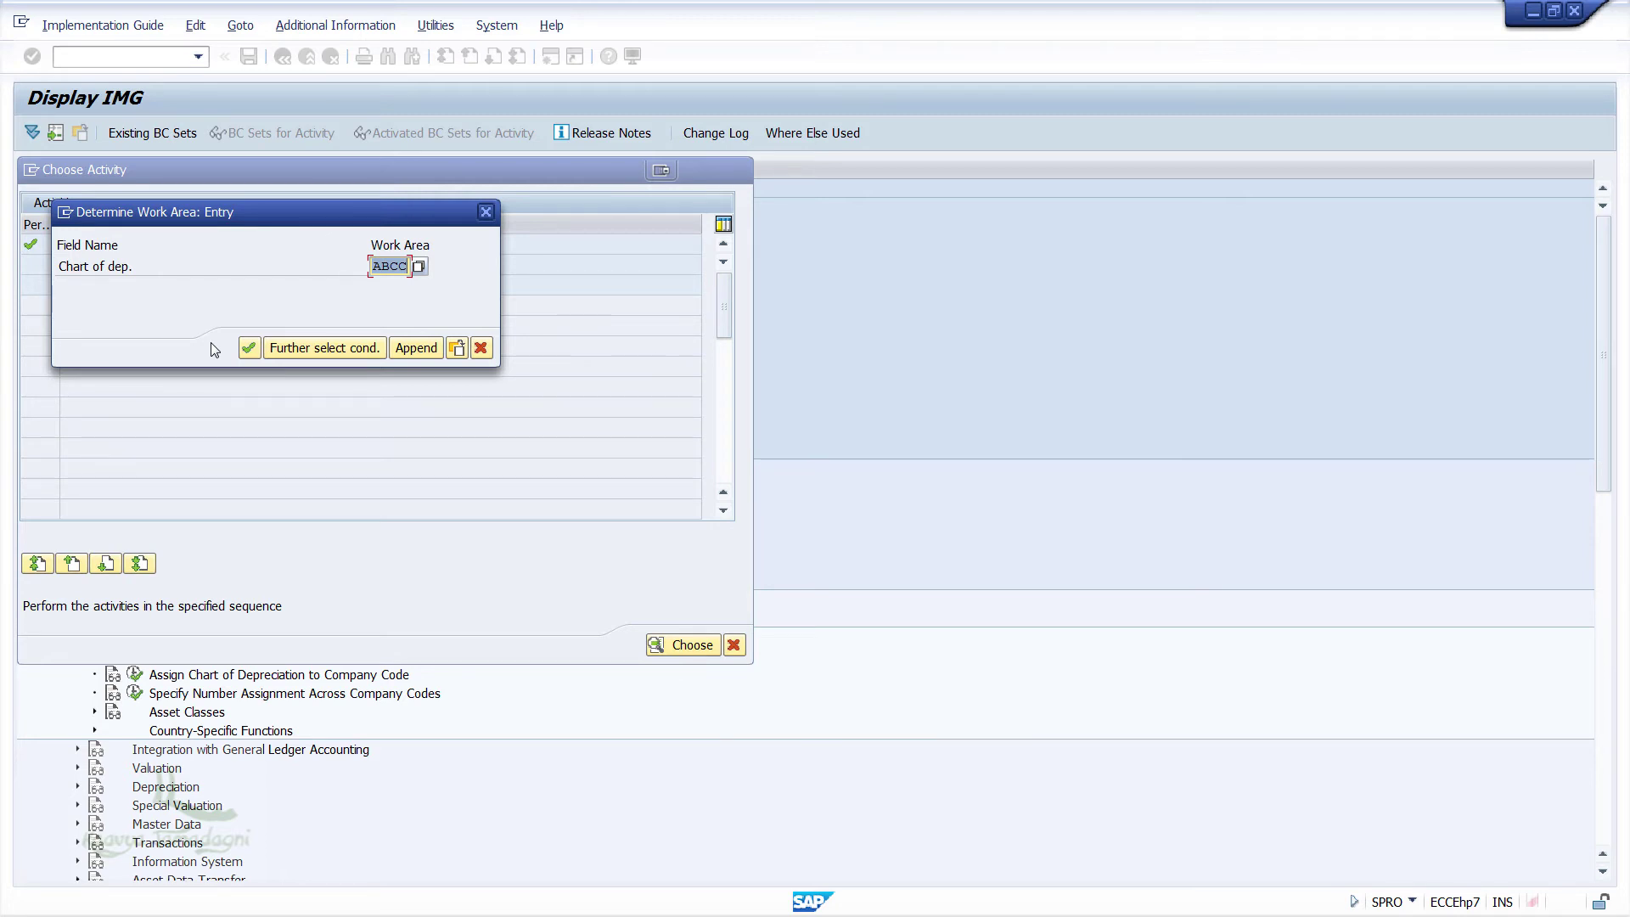
click(250, 349)
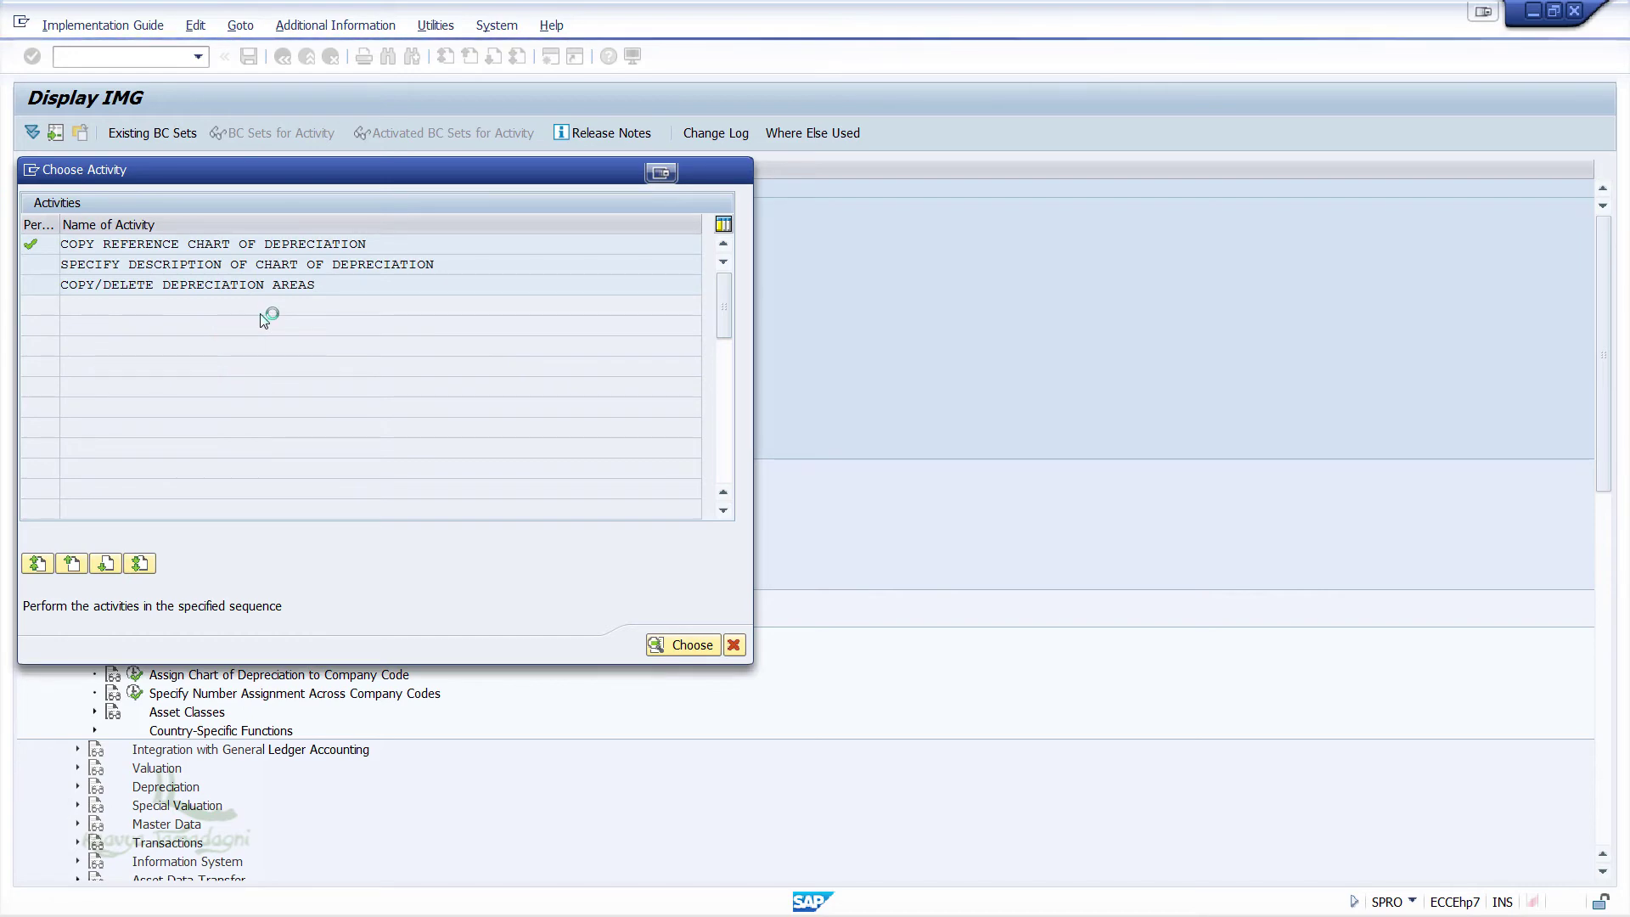
double_click(271, 289)
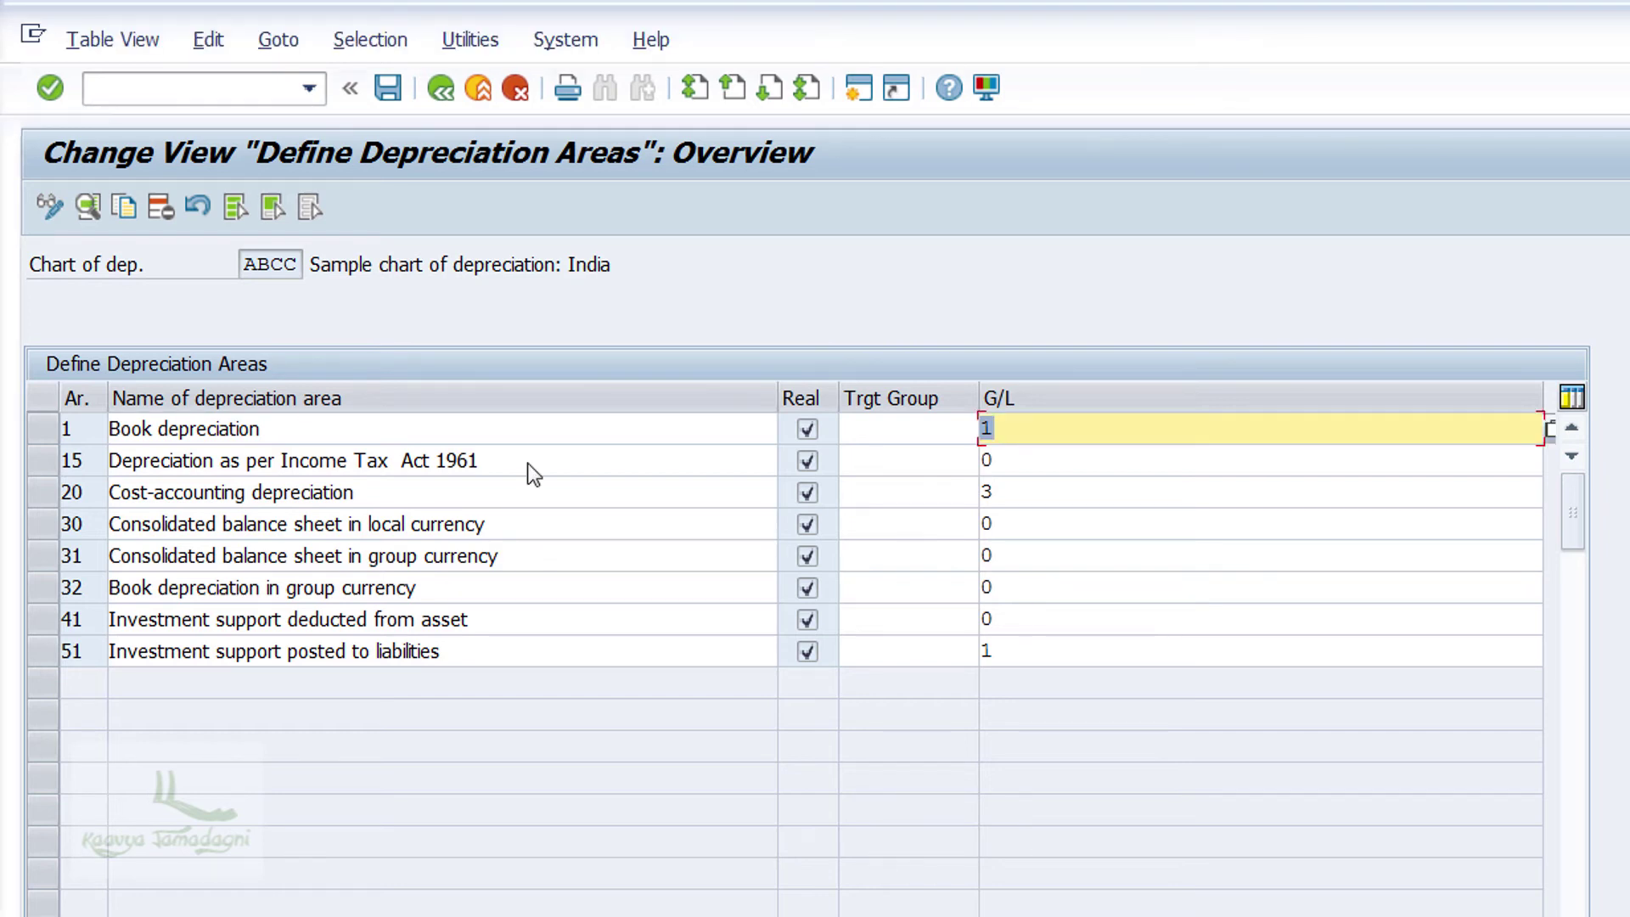
Delete areas 20, 31, 32, 41 and 51, keeping 1, 15 and 30, and save under a customizing request
click(233, 214)
click(53, 433)
click(44, 462)
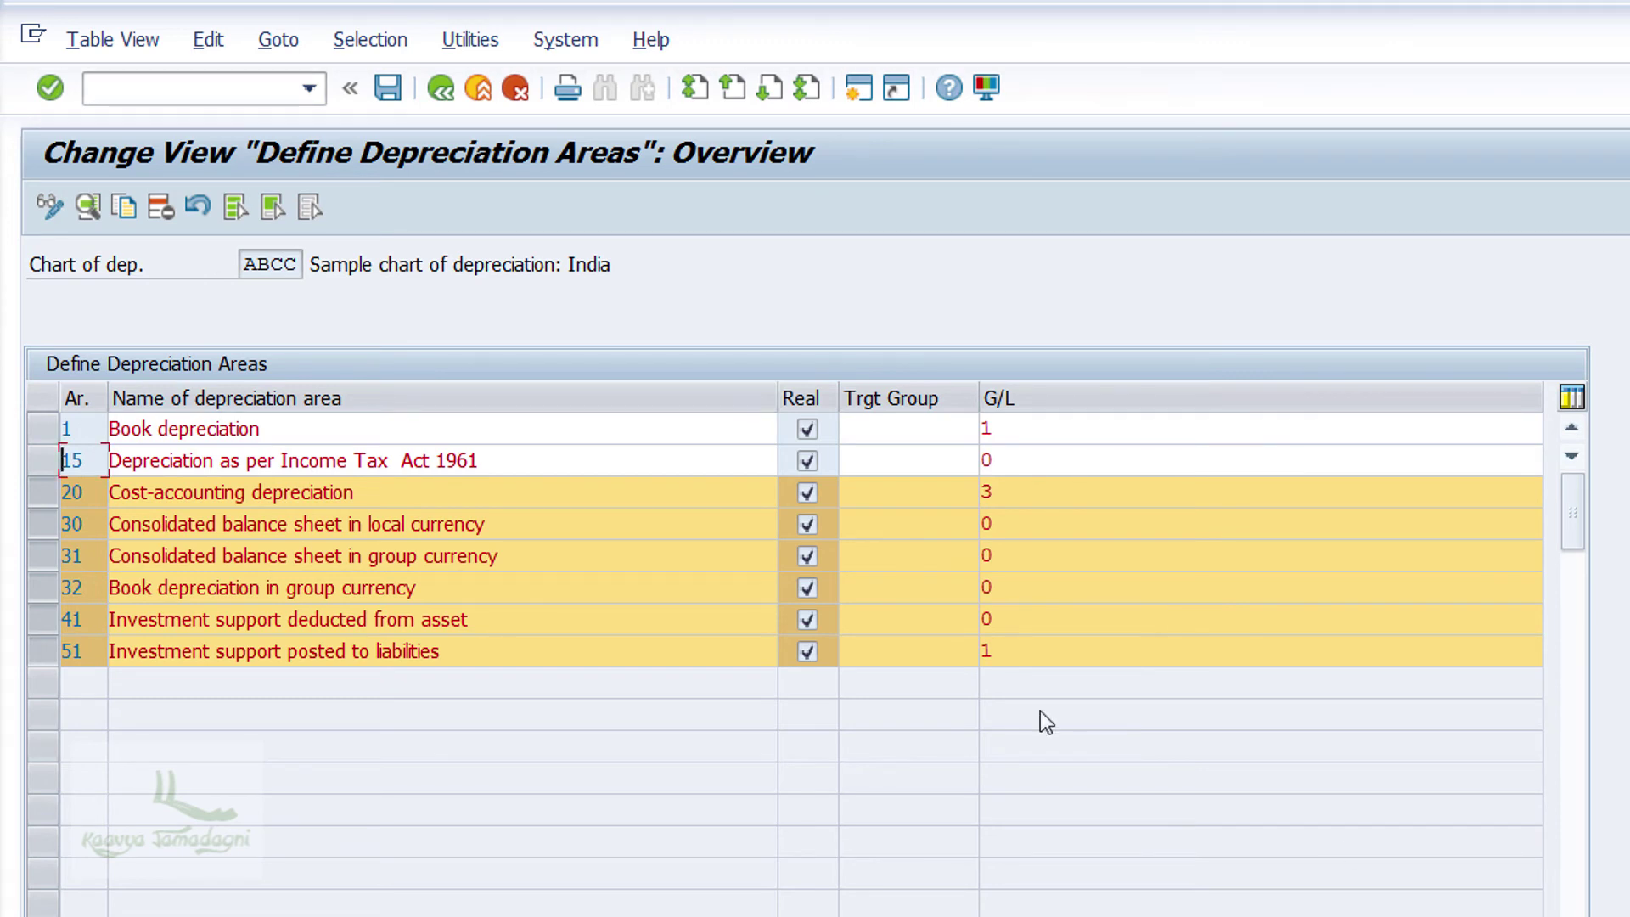
click(47, 519)
click(162, 209)
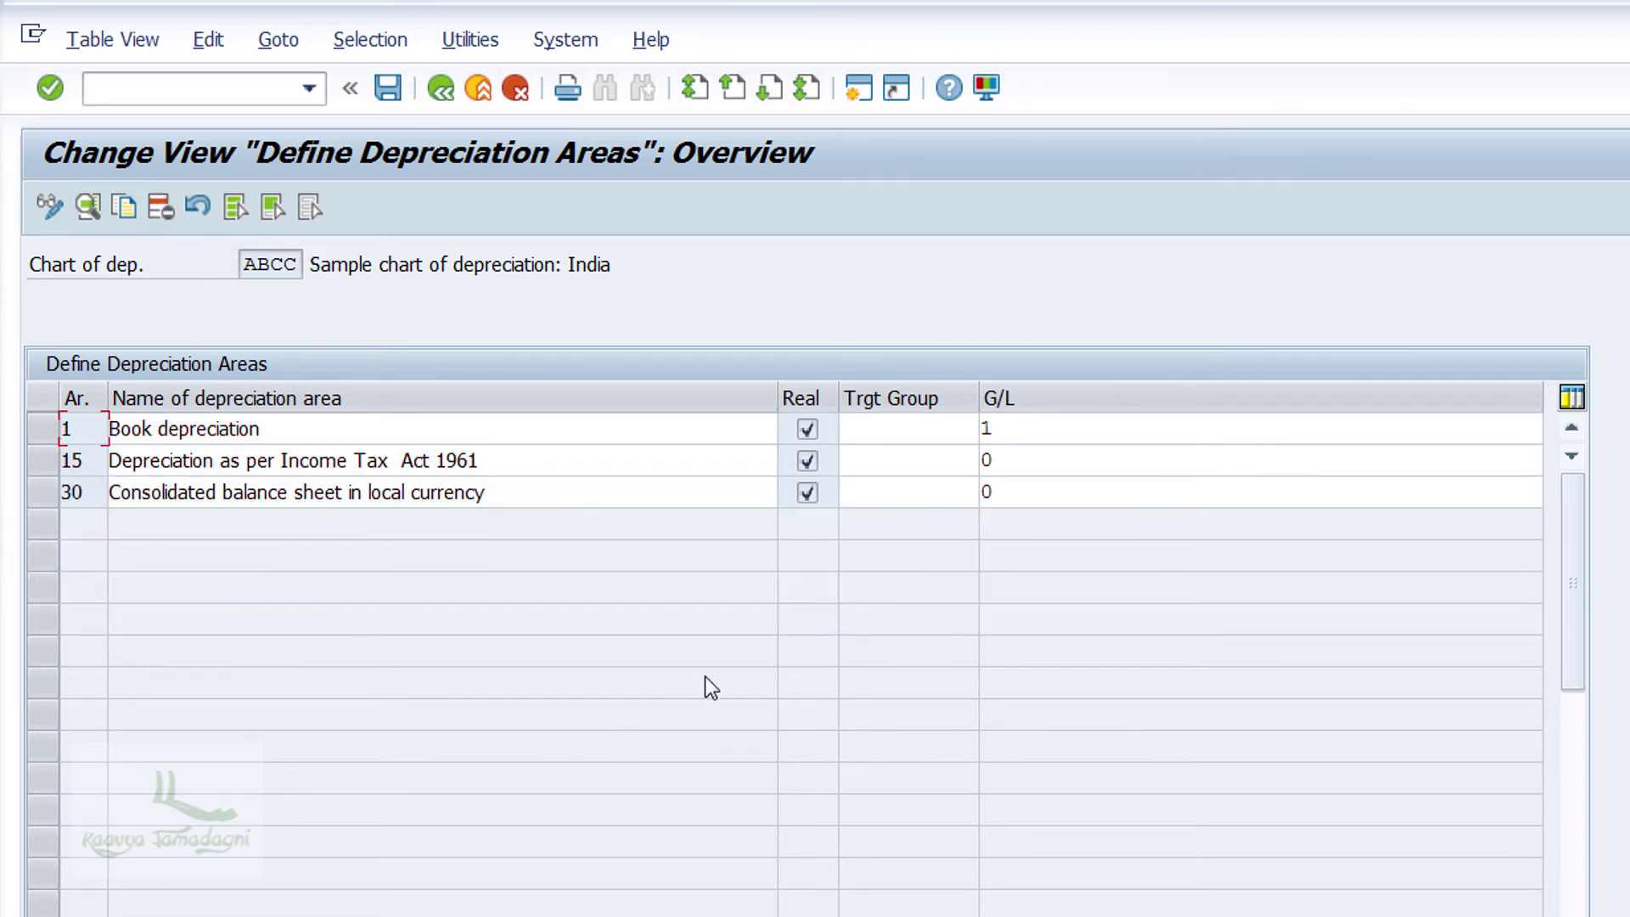
click(391, 94)
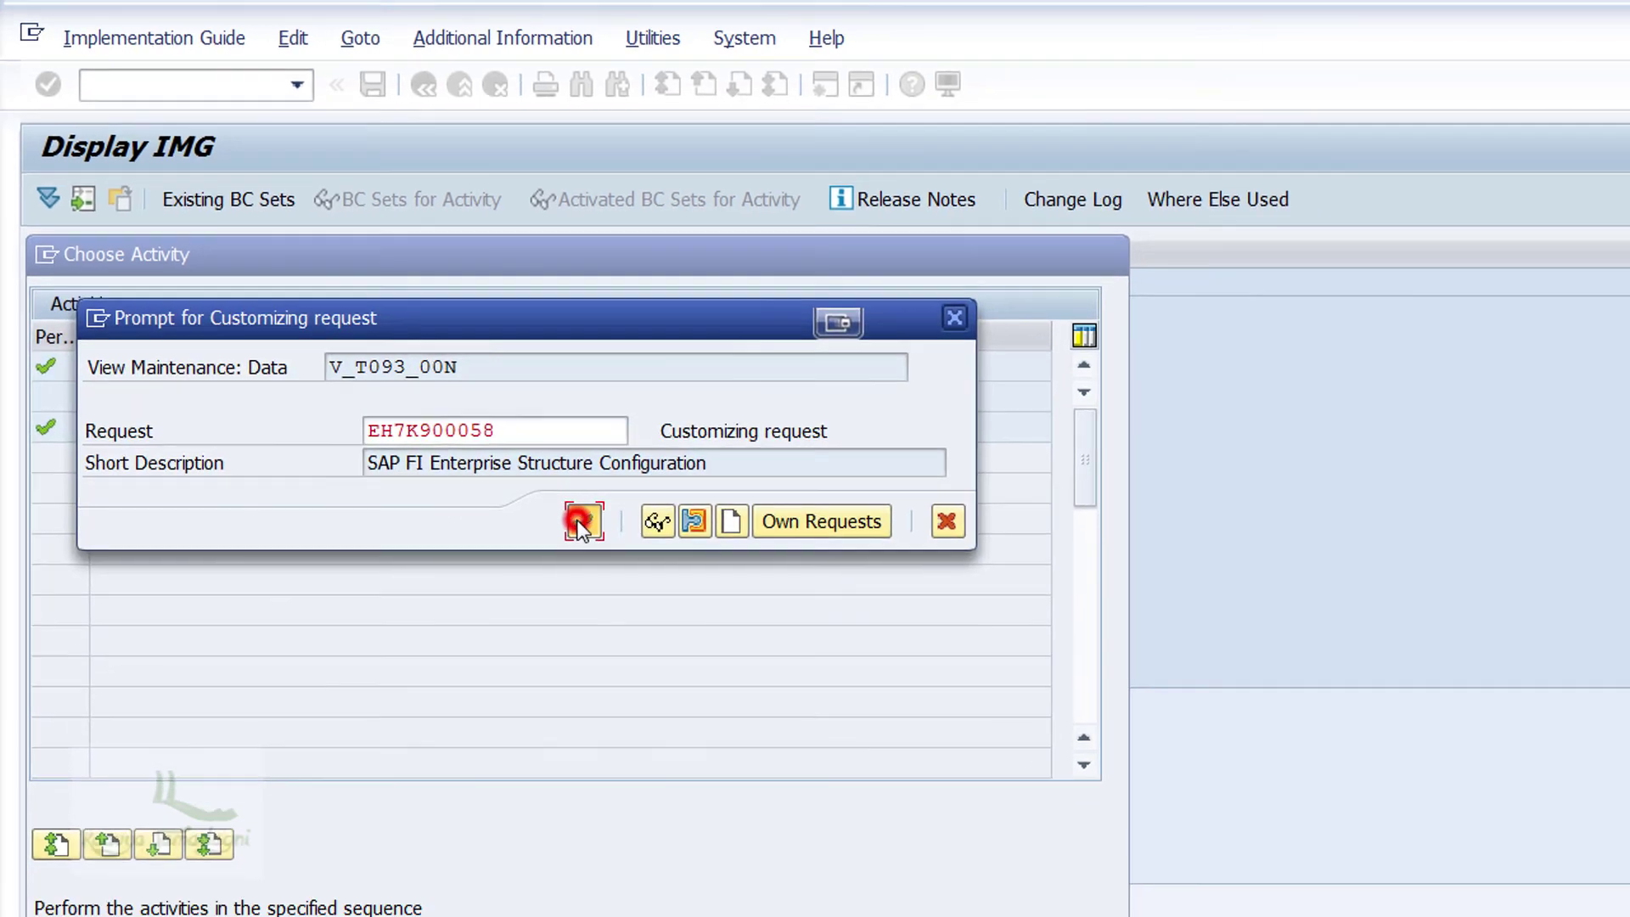
click(612, 548)
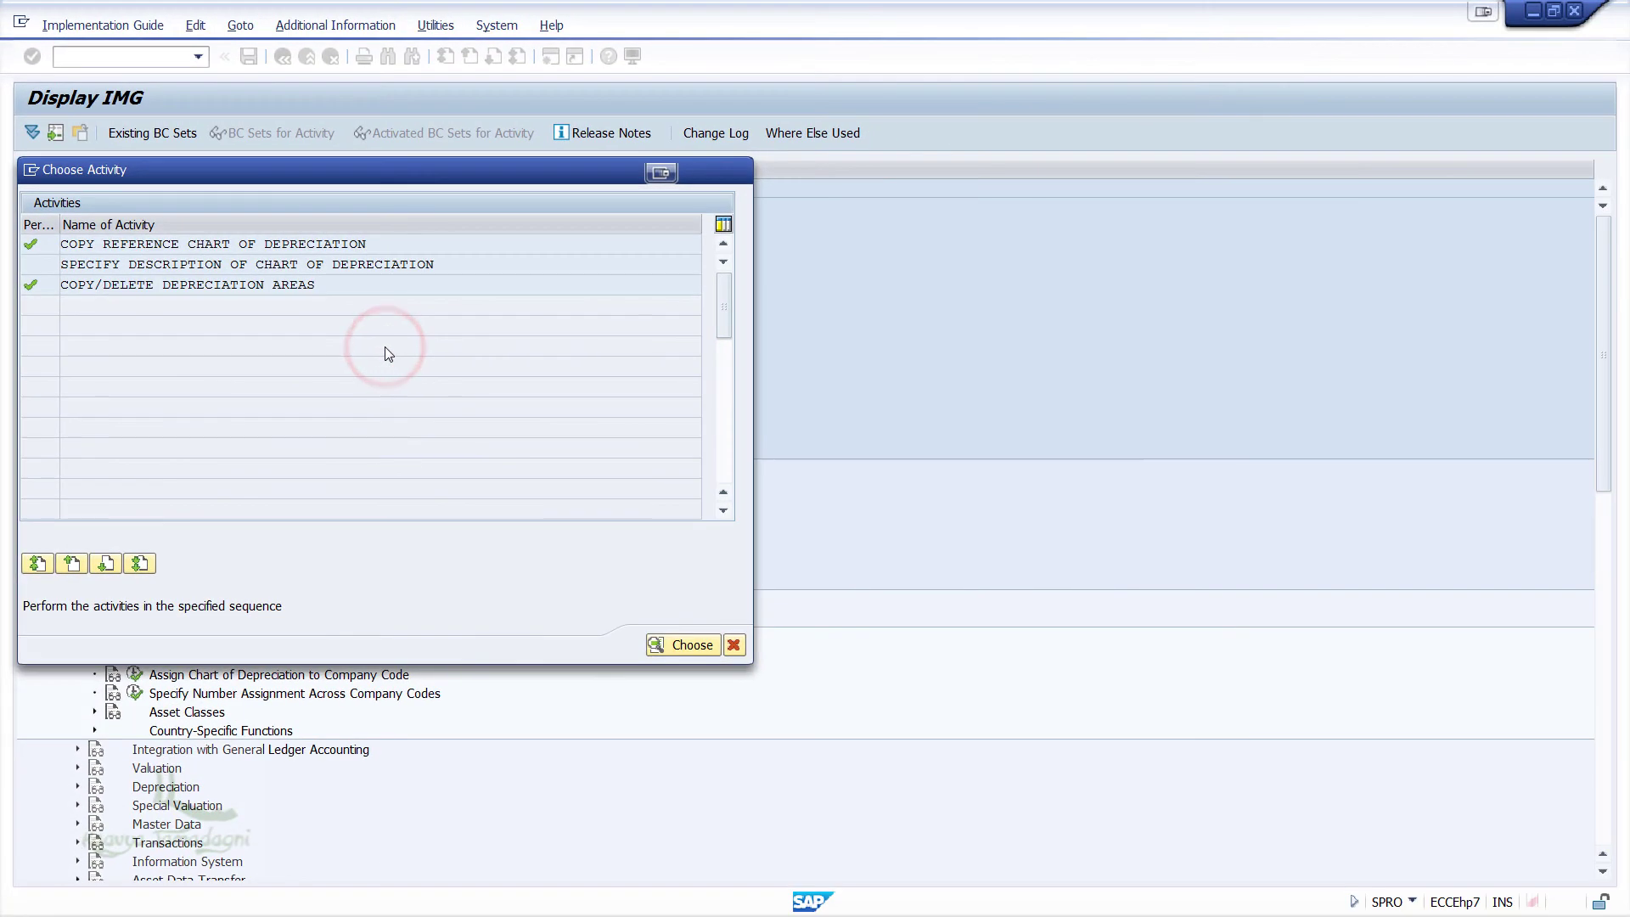
Leave the depreciation areas table and close the Choose Activity list
key(Return)
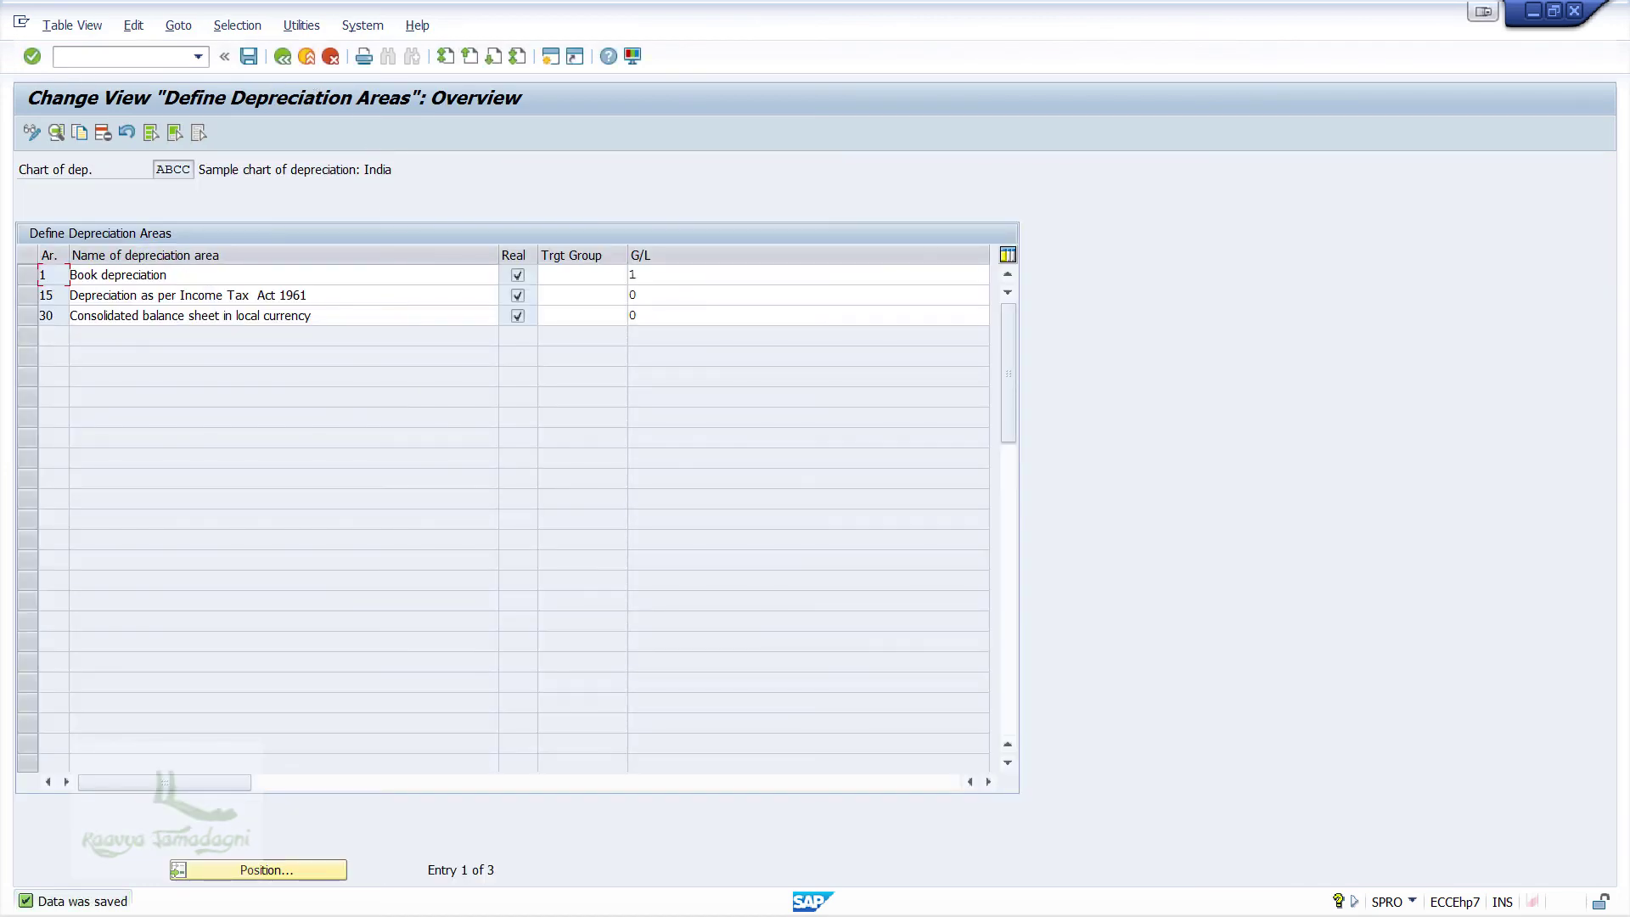
click(283, 58)
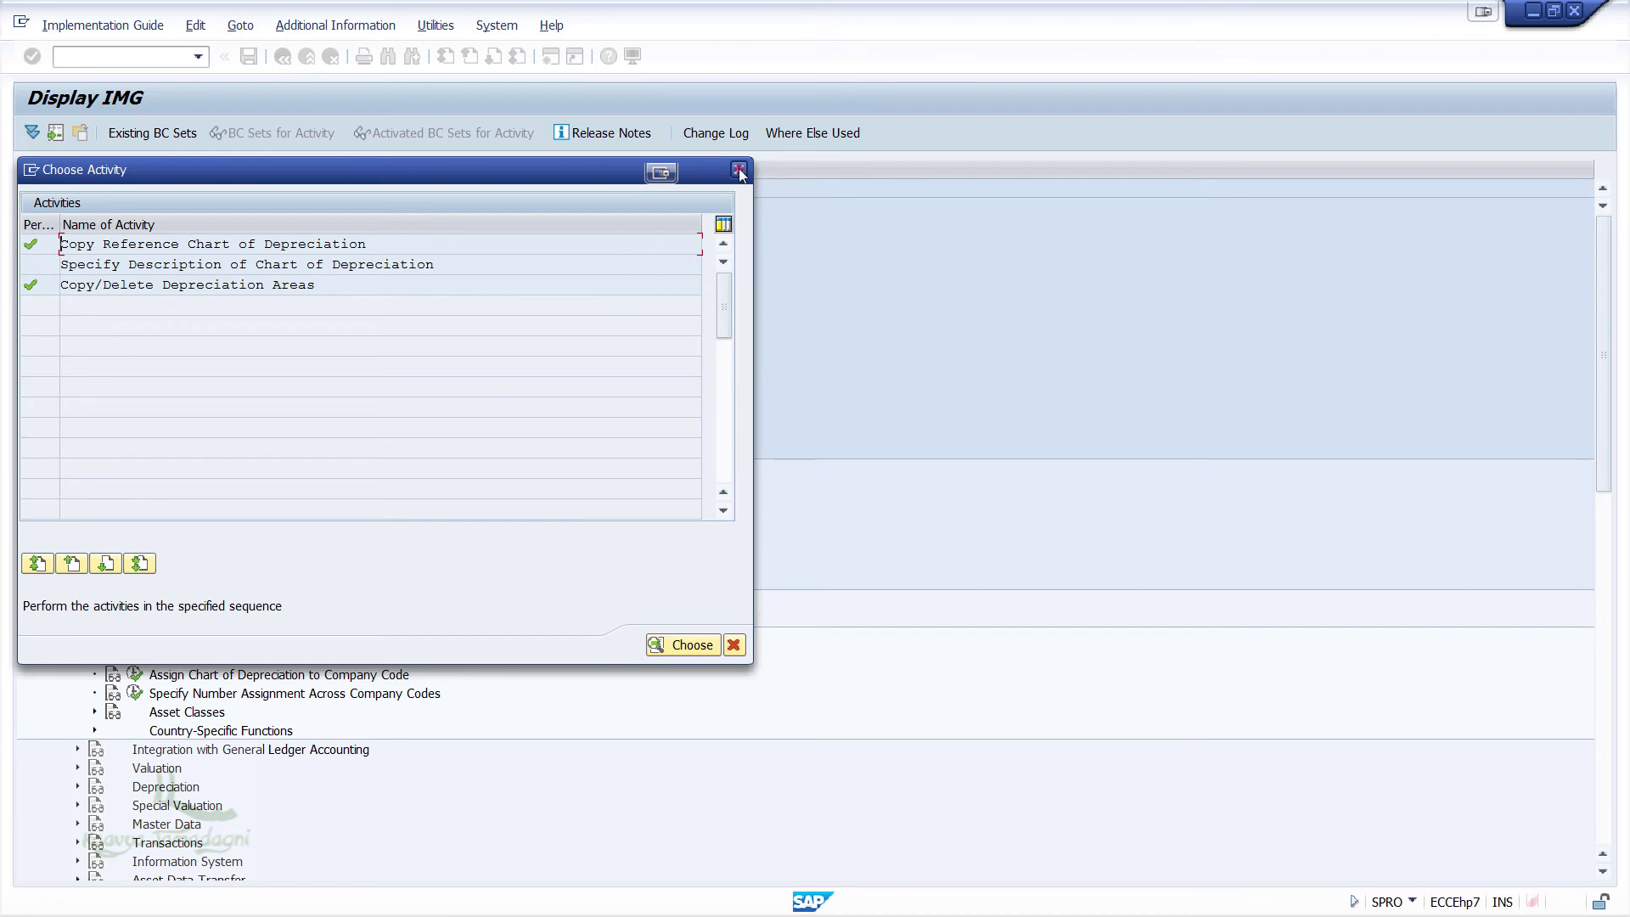
click(740, 174)
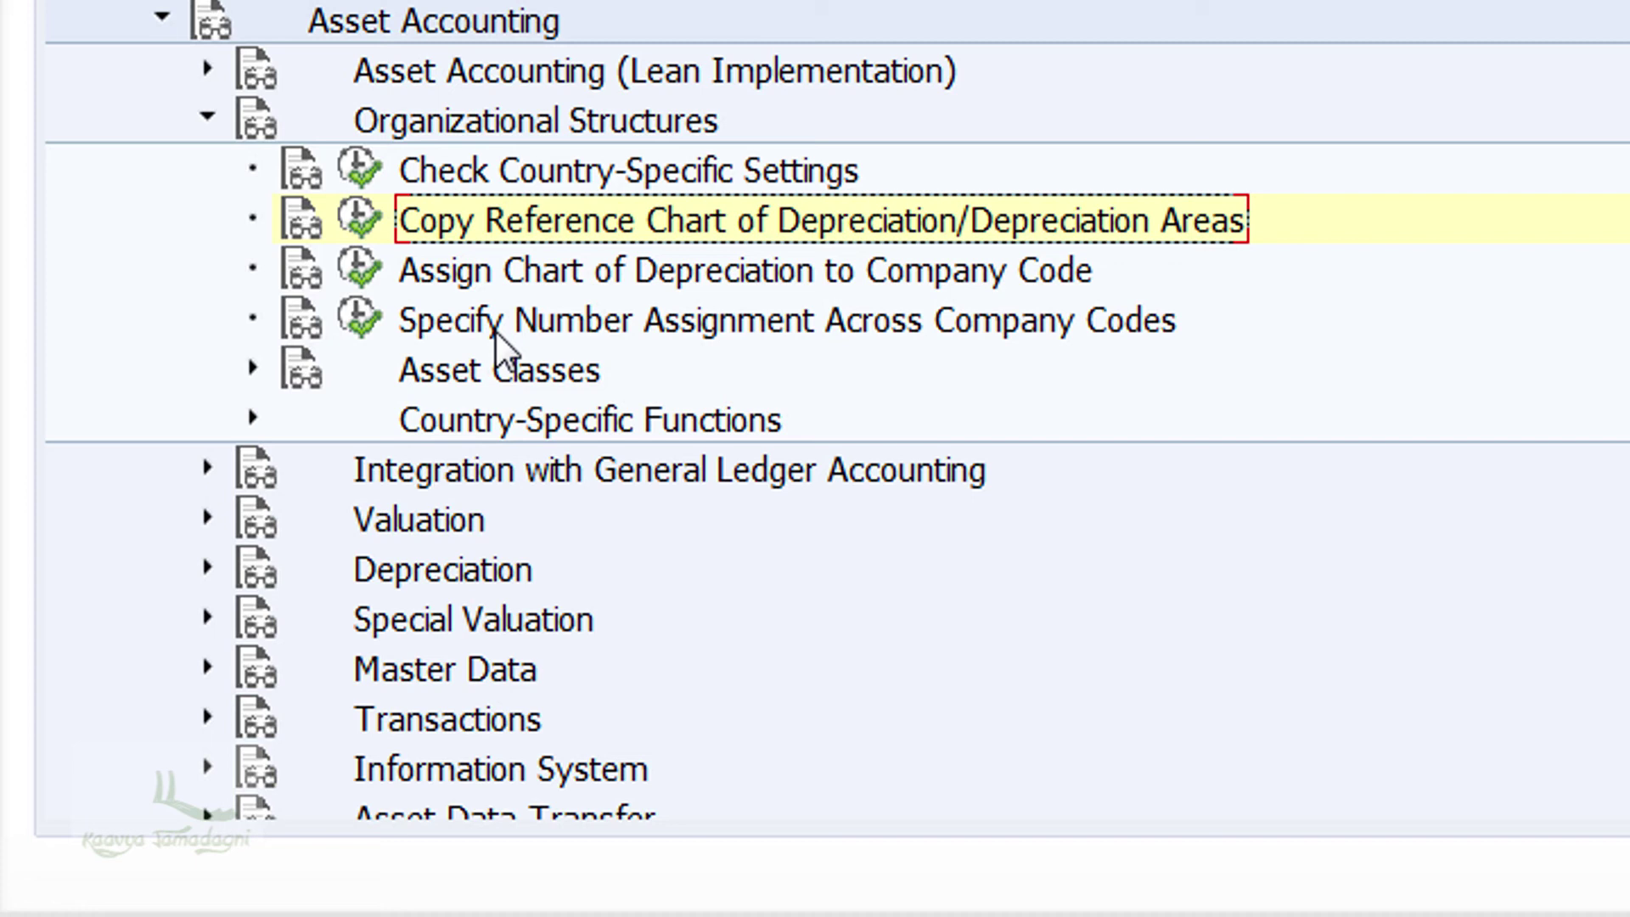
In Assign Chart of Depreciation to Company Code, position the list on company code ABCC
click(359, 259)
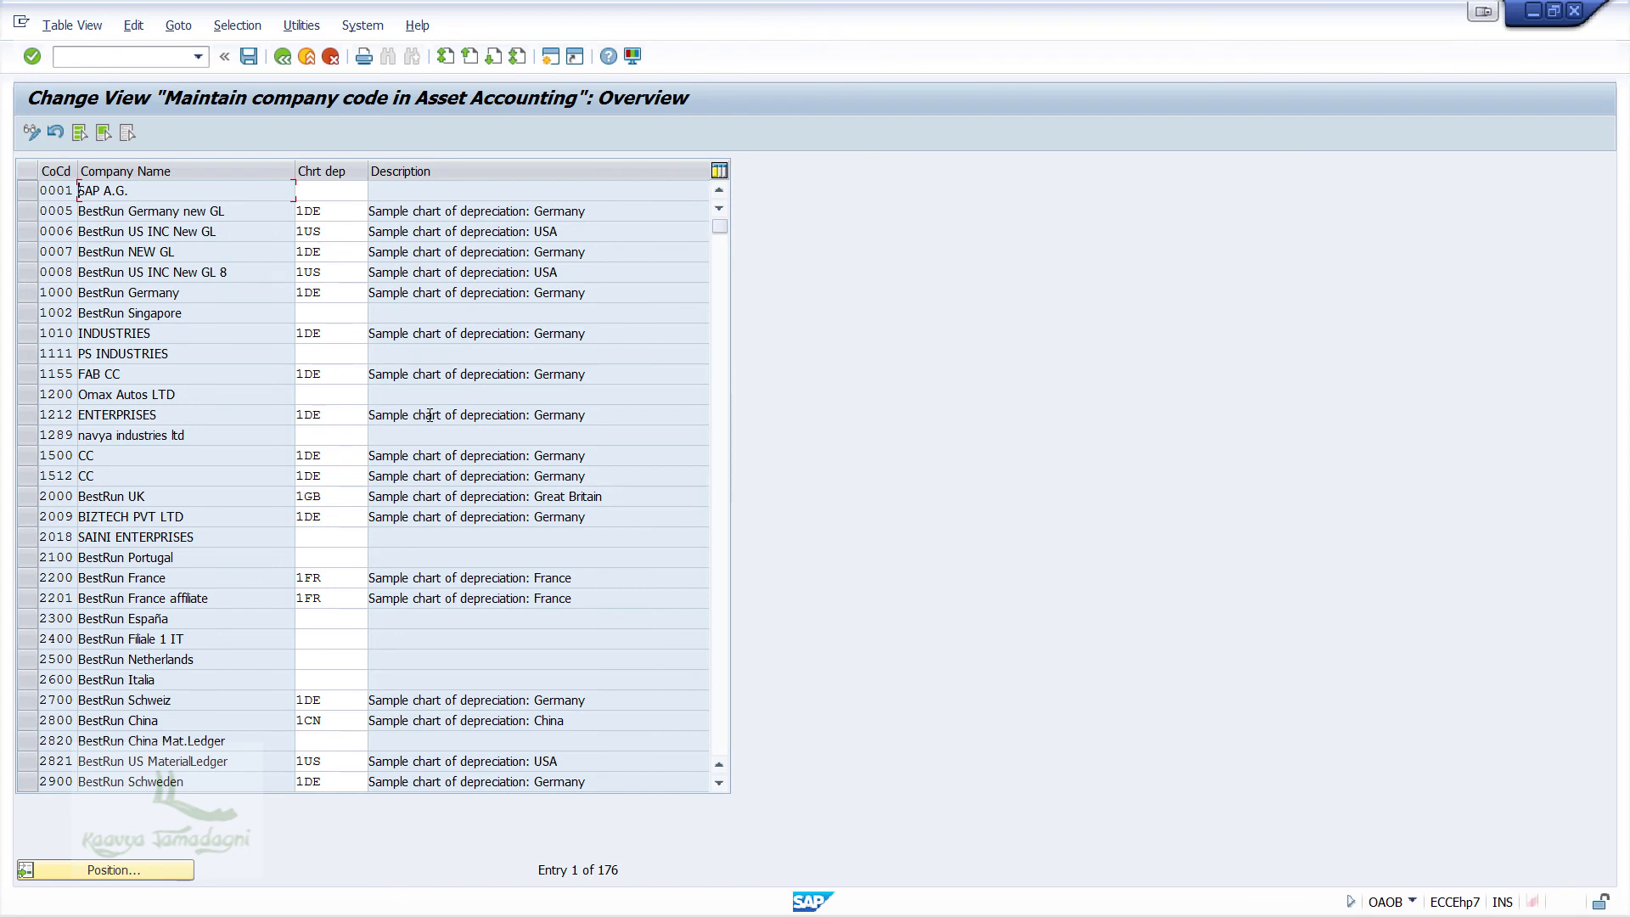
click(114, 870)
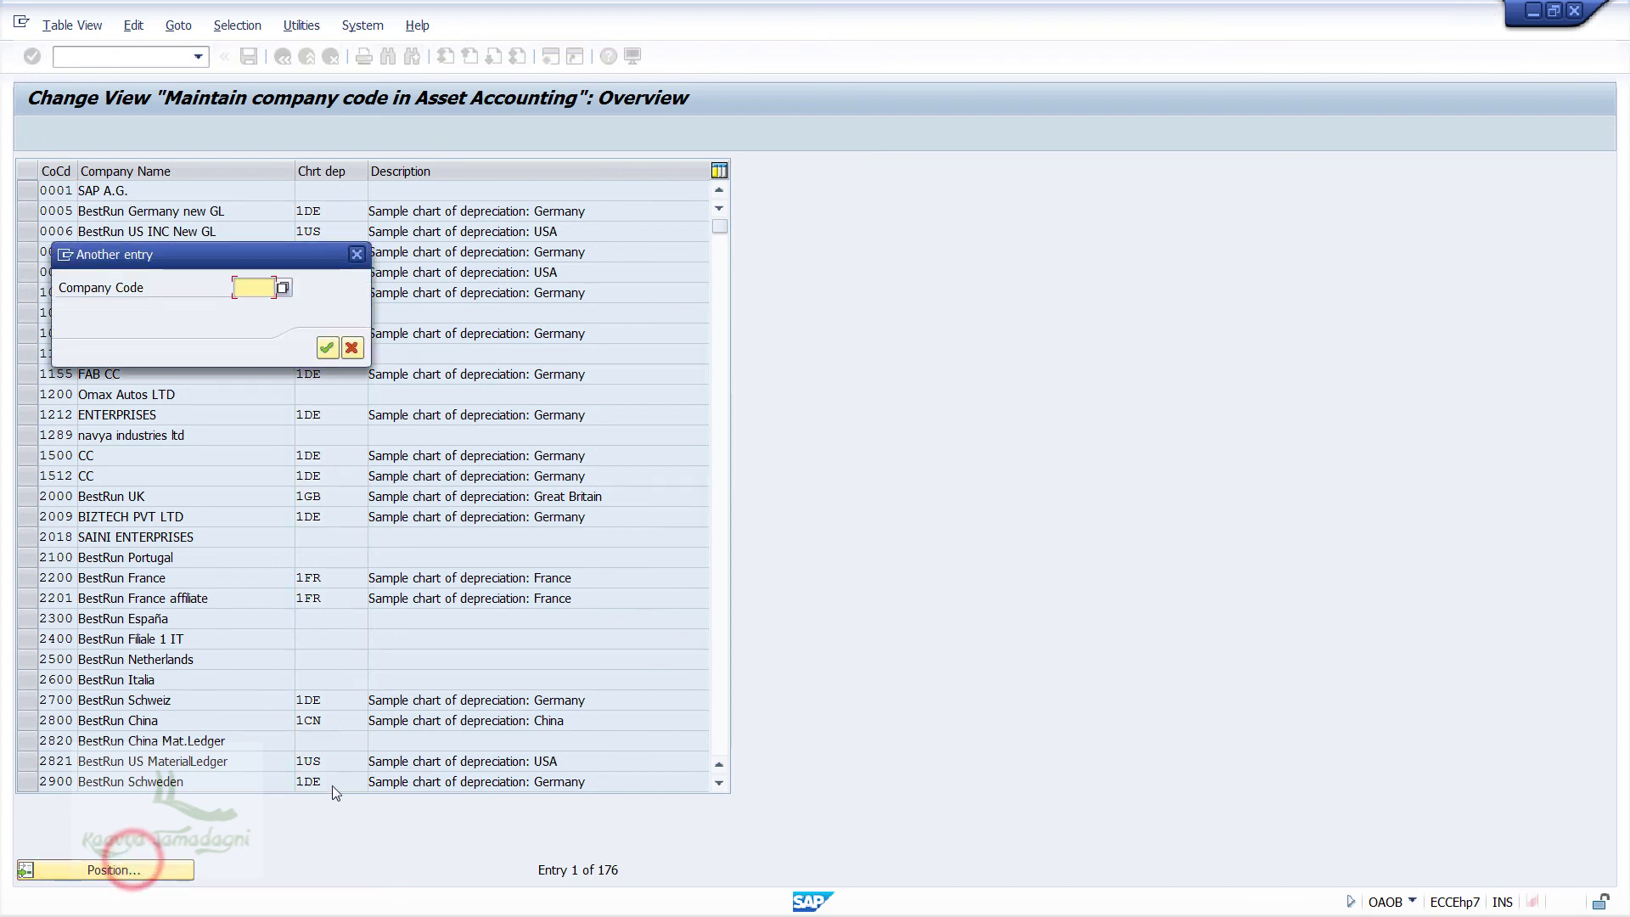
text(ABCC)
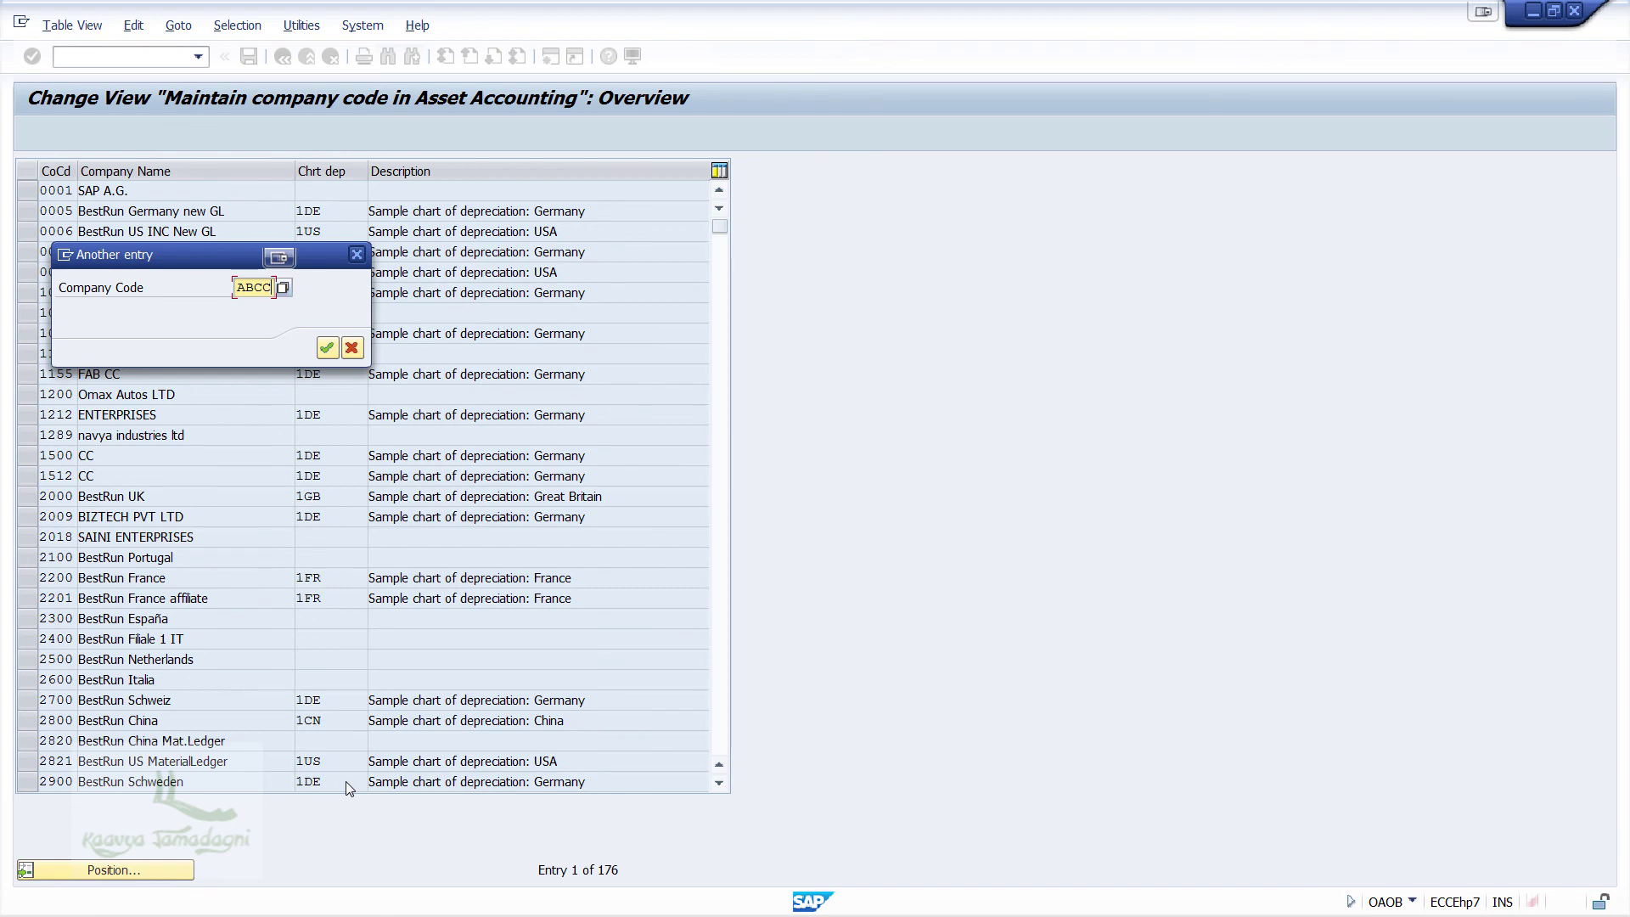
key(Return)
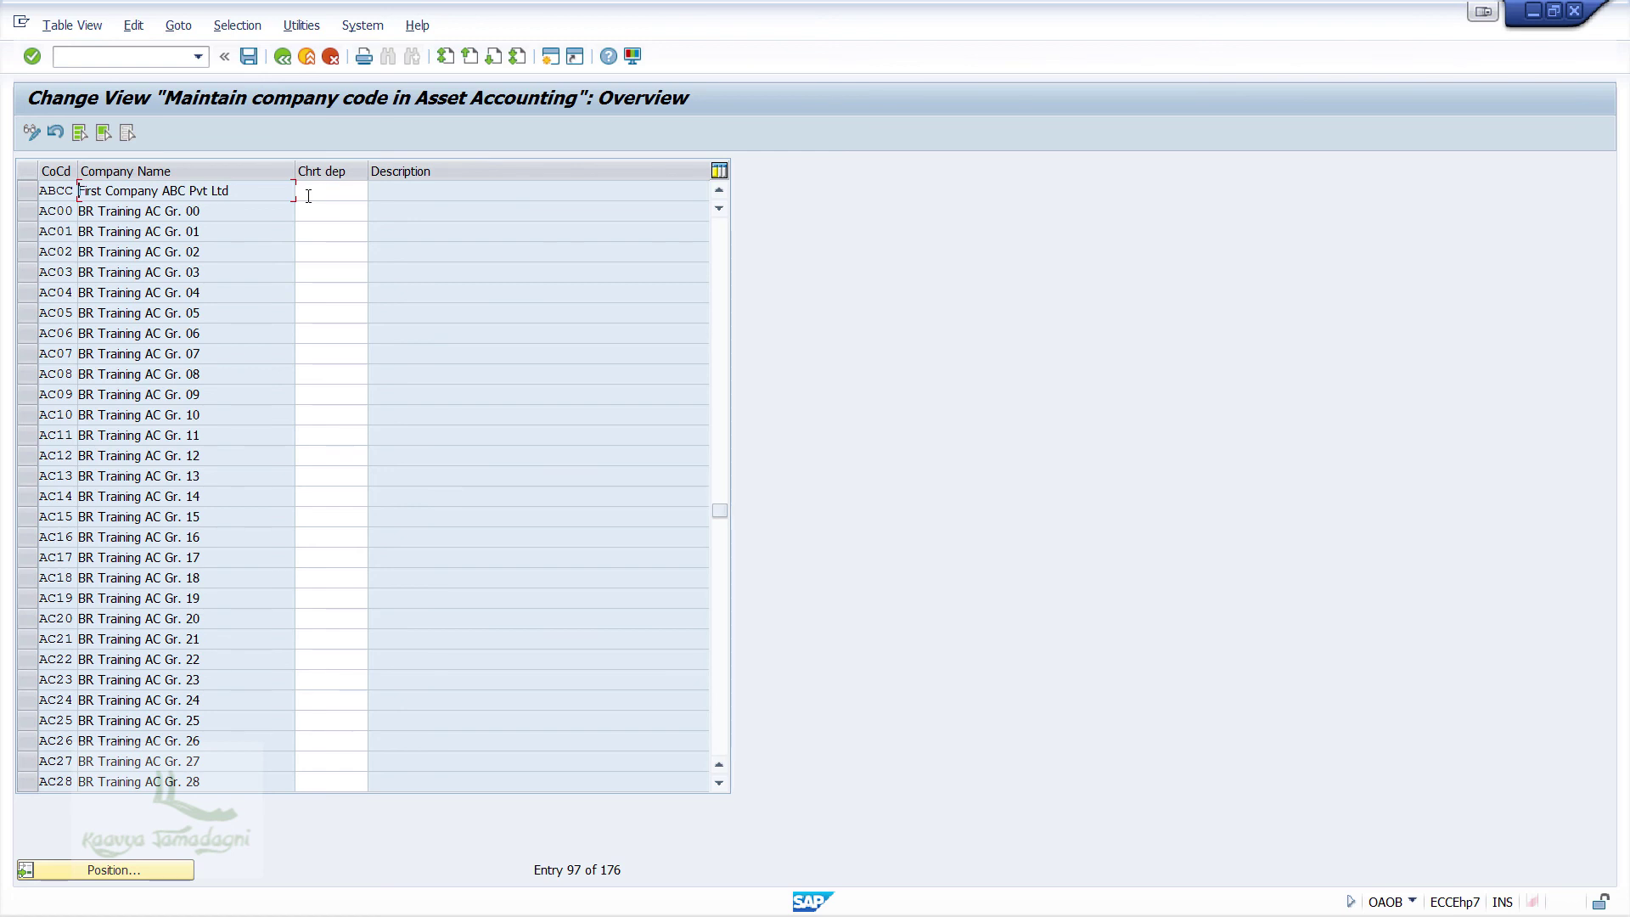
Enter chart of depreciation ABCC for company code ABCC and save
click(308, 196)
text(ABCC)
click(249, 56)
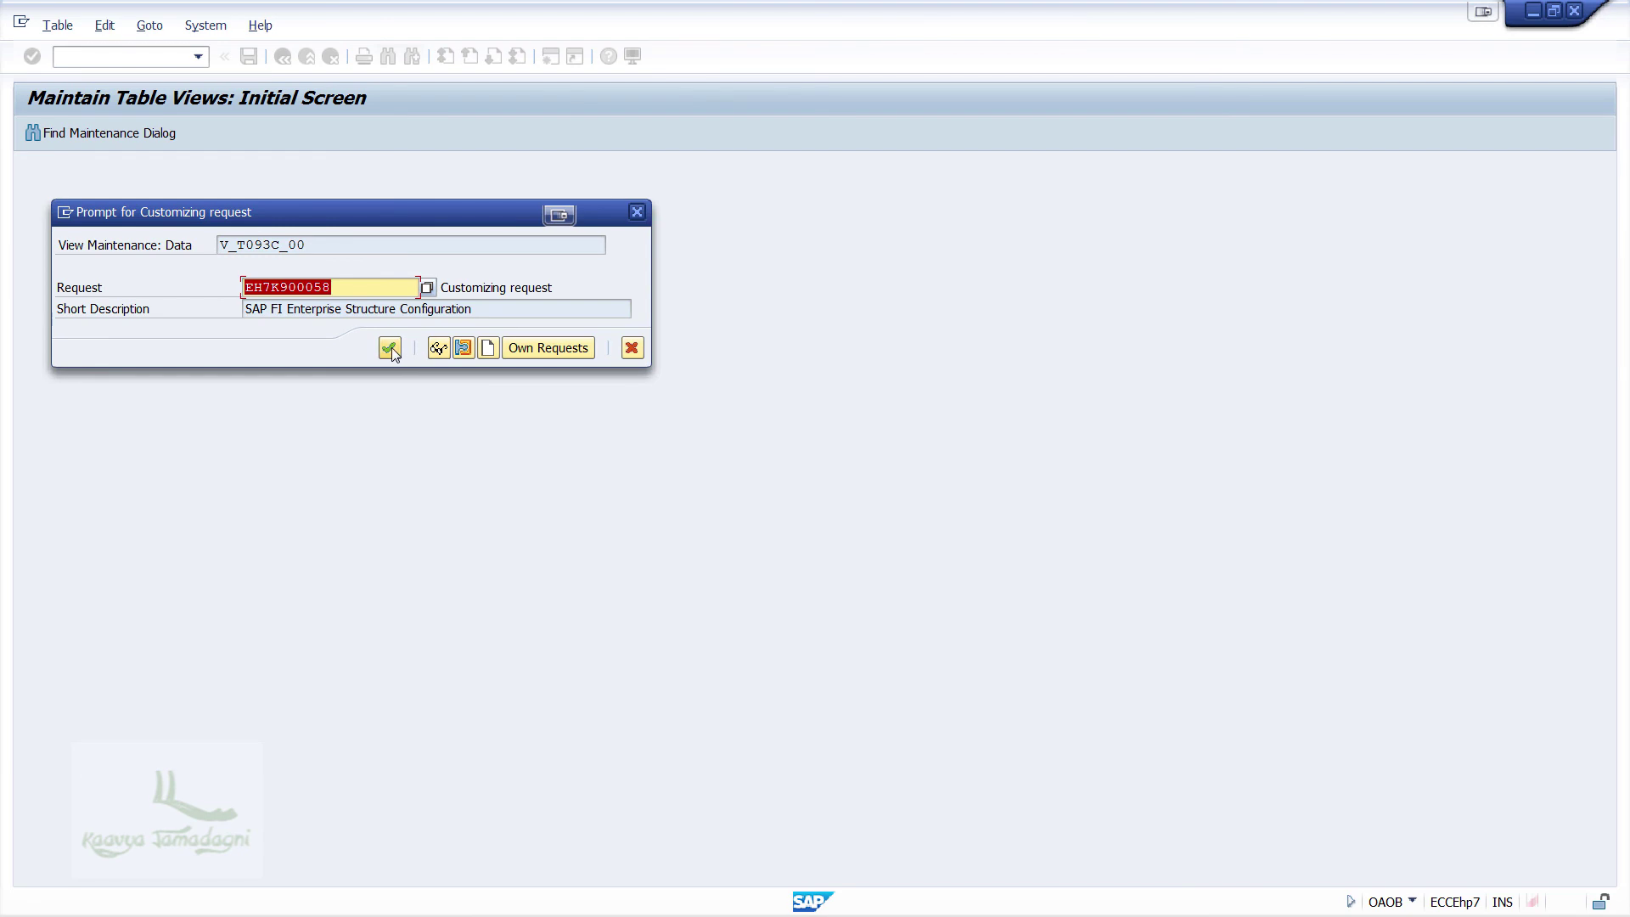
Confirm the customizing request so the ABCC chart assignment is saved
click(391, 348)
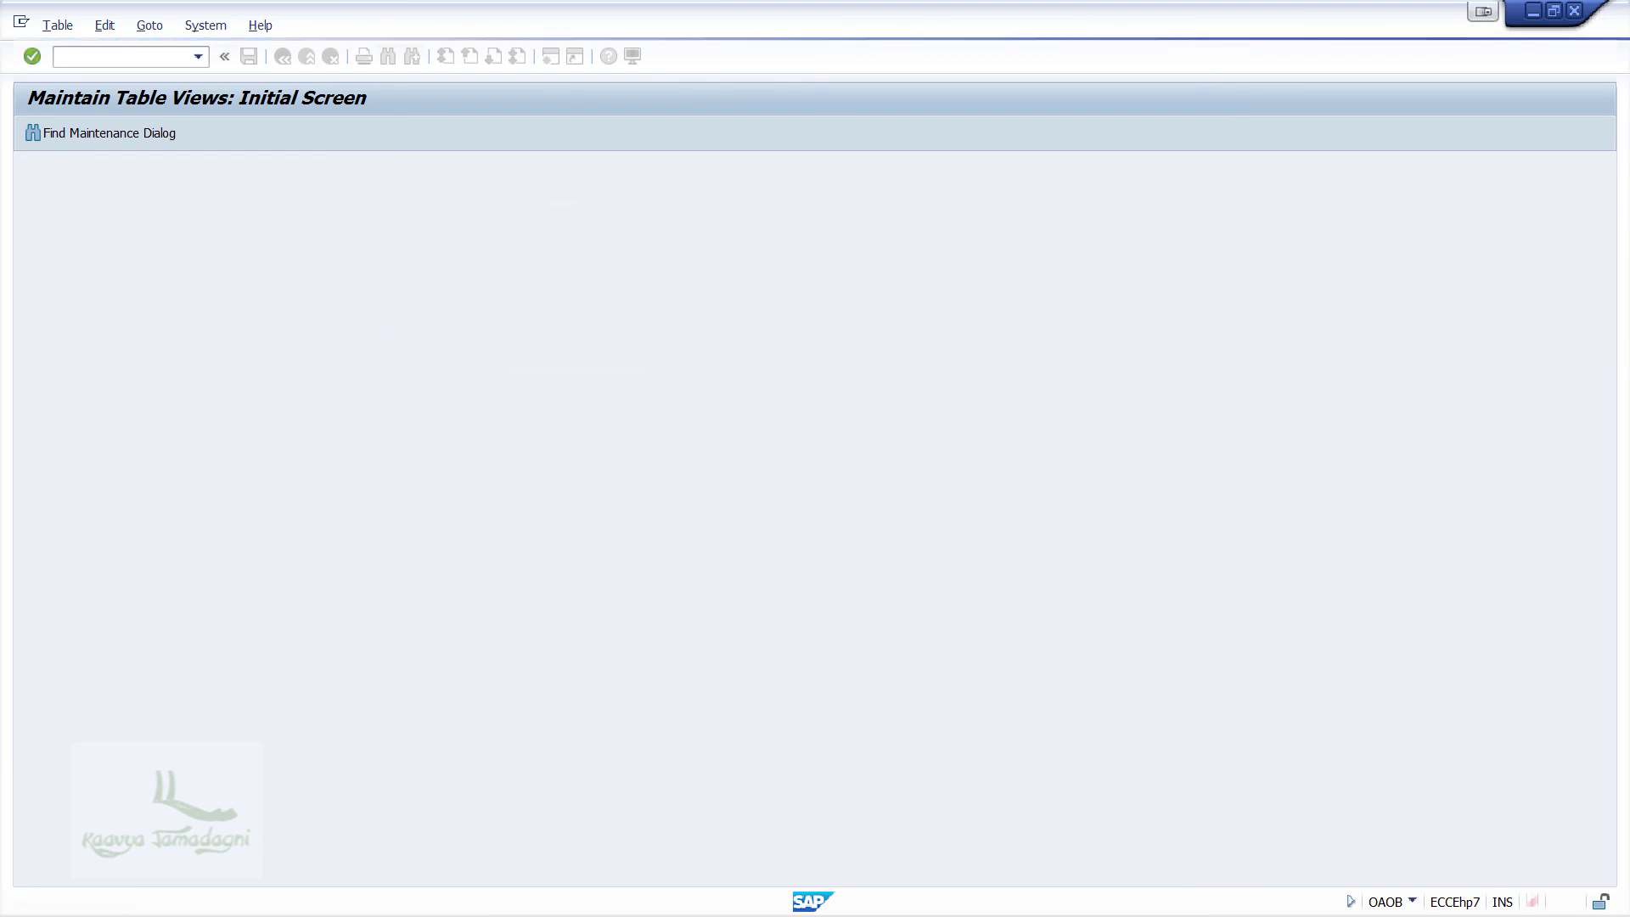